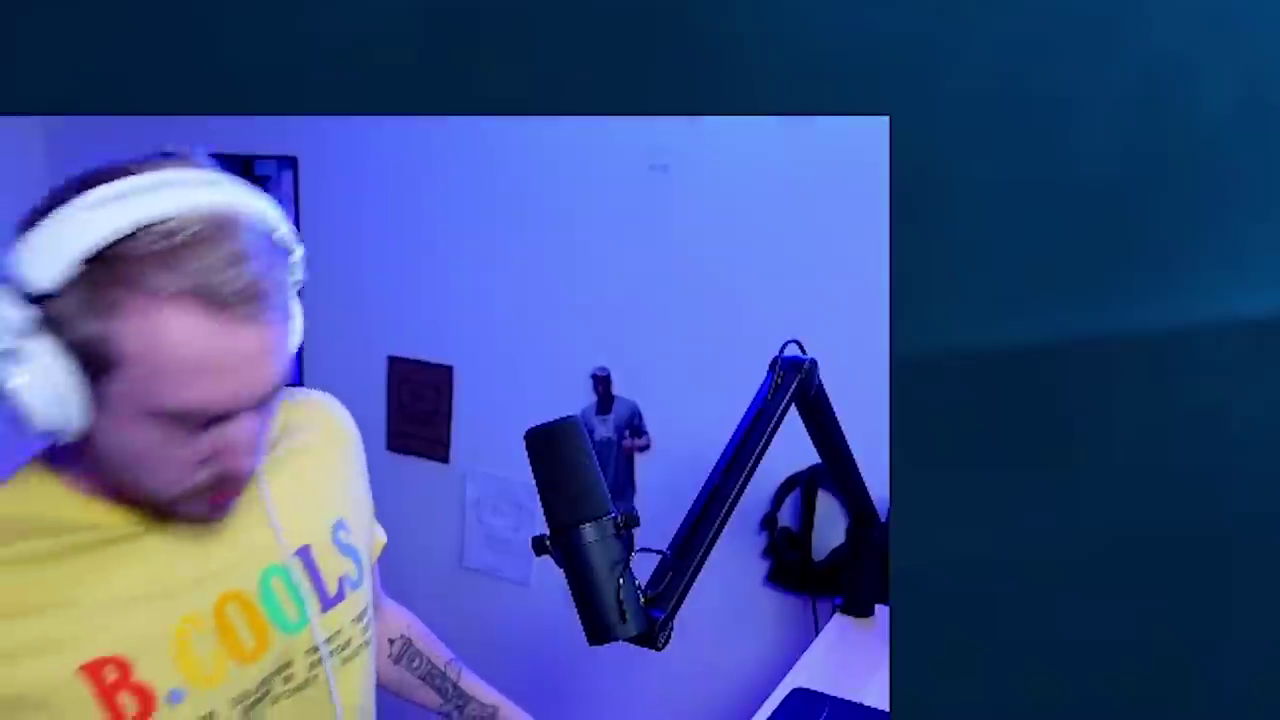
- Enter the closing words "common concern." of the TypeRacer passage about games, correcting the mistyped word
text(common con)
text(n)
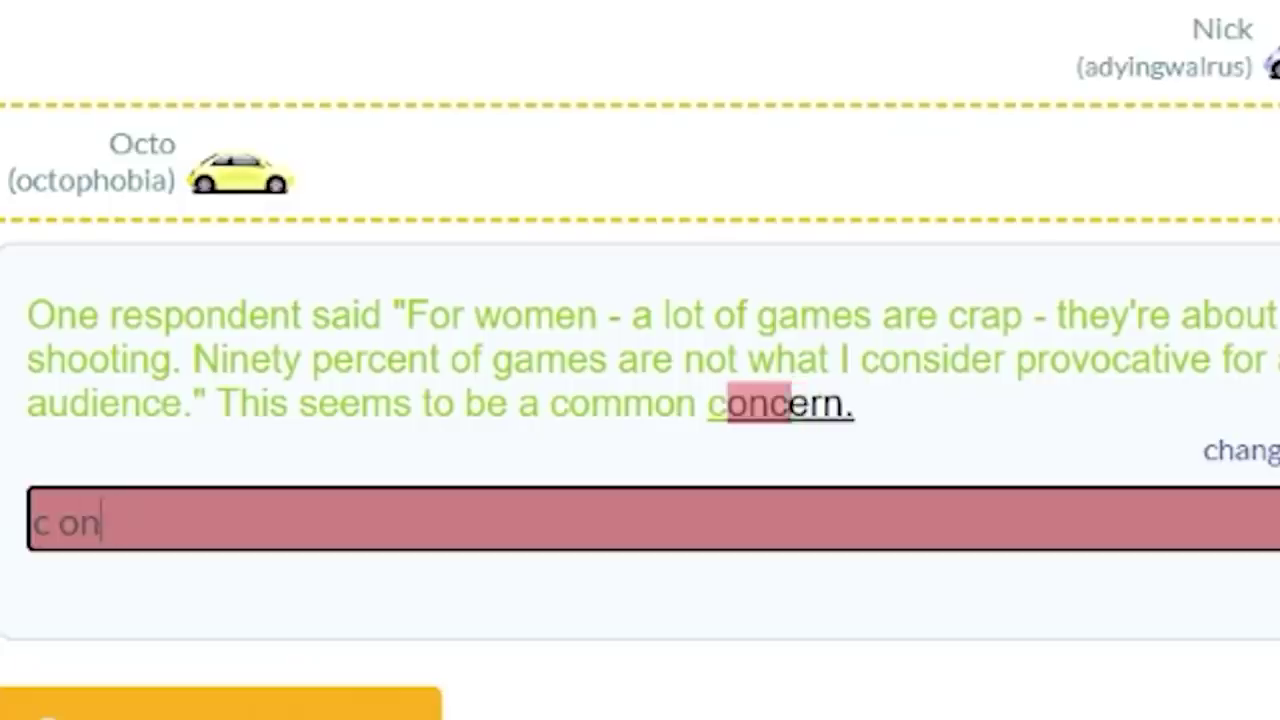
text(cer)
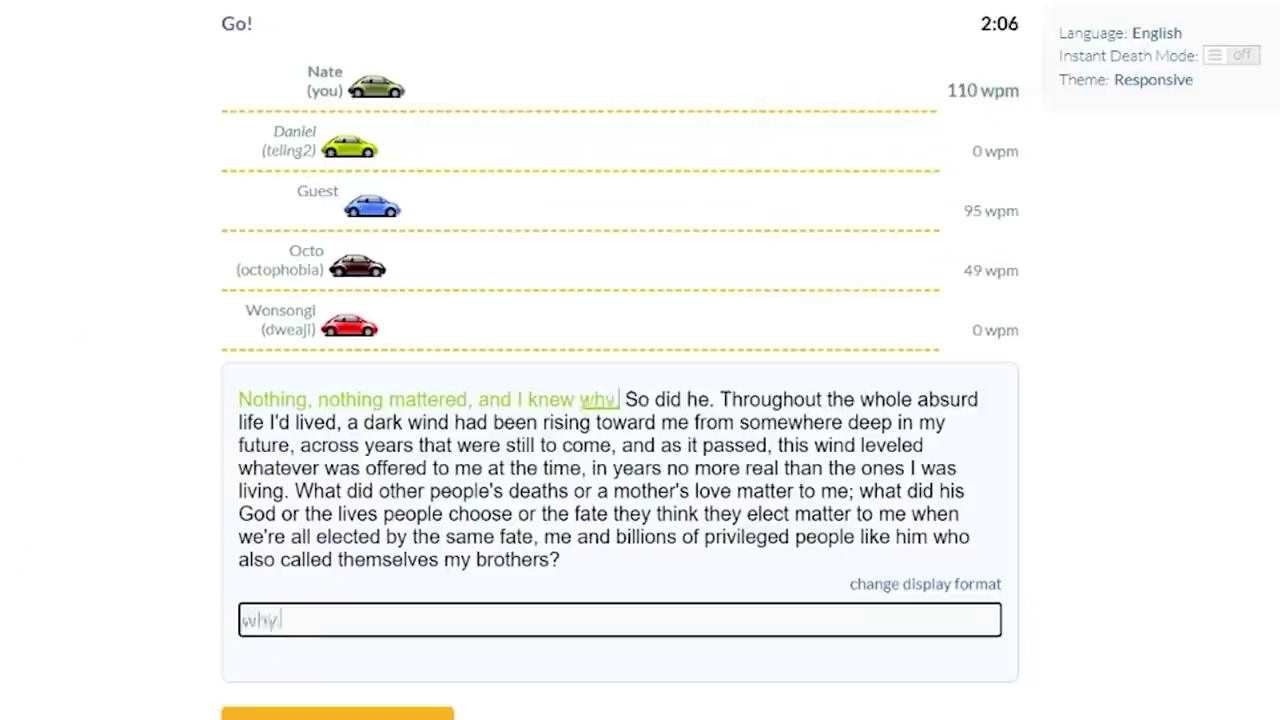
- Enter the next race passage from "So did he. Throughout the whole absurd life" through "themselves my brothers?"
text(So did he. Throughout the whole absurd life I'd lived, a dark wind had been rising toward me from somewhere deep in my future, across years that were still to come, and as it passed, this wind leveled whatever was offered to me at the time, in years no more real than the ones I was living. What did other people's deaths or a mother's love matter to me; what did his God or the lives people choose or the fate they think they elect matter to me when we're all elected by the same fate, me and billions of privileged people like him who also called themselves my brothers)
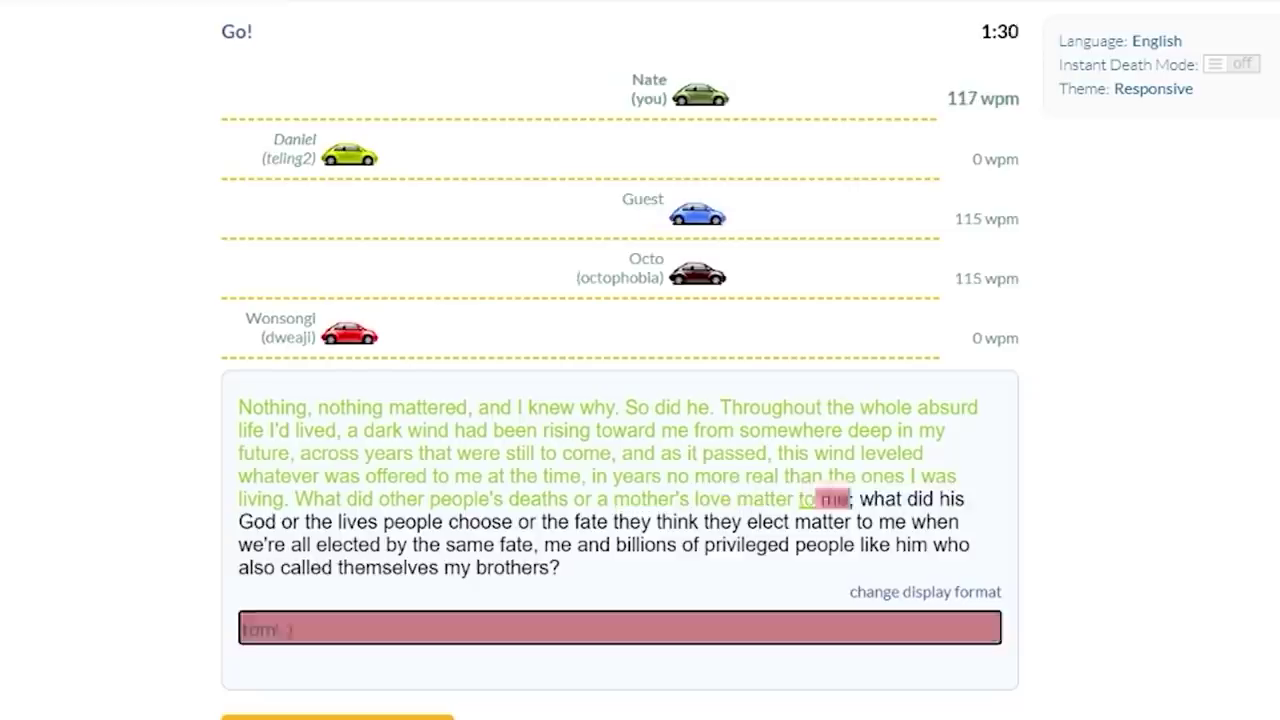
text(?)
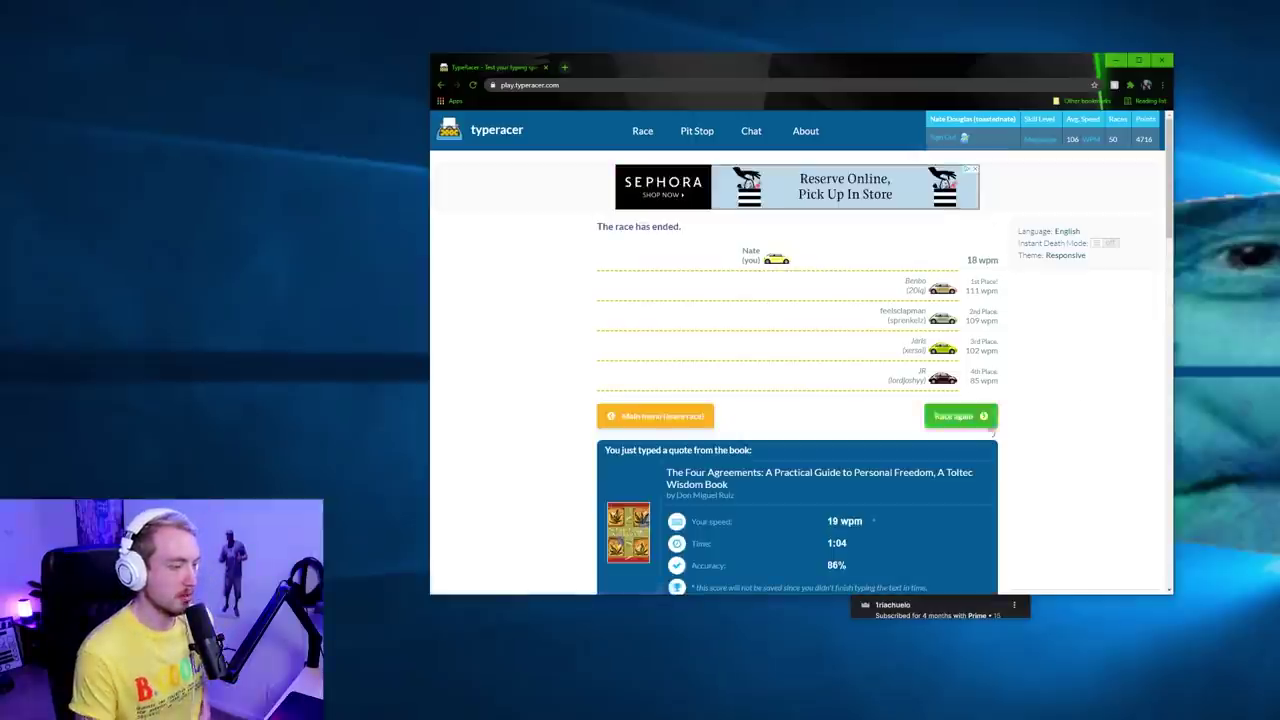
- Start another race and complete the communication passage, ending with "which means that you must get within their experience."
click(984, 417)
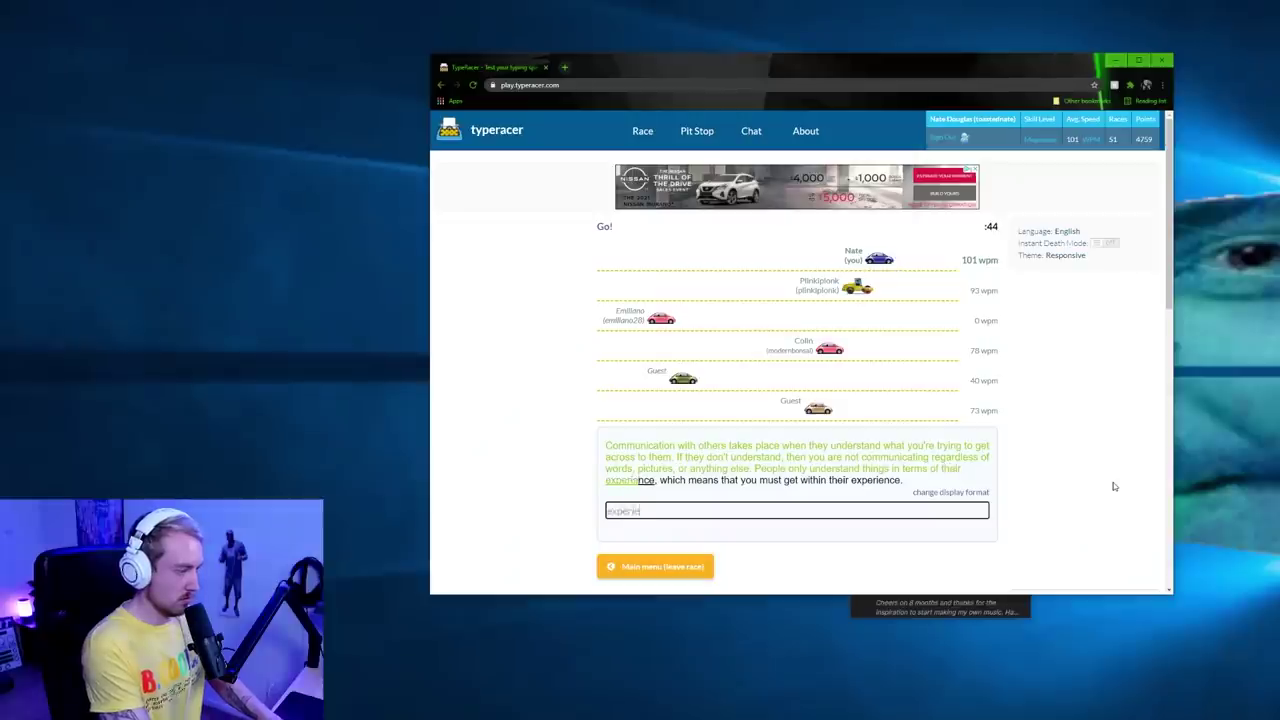
text(hich me)
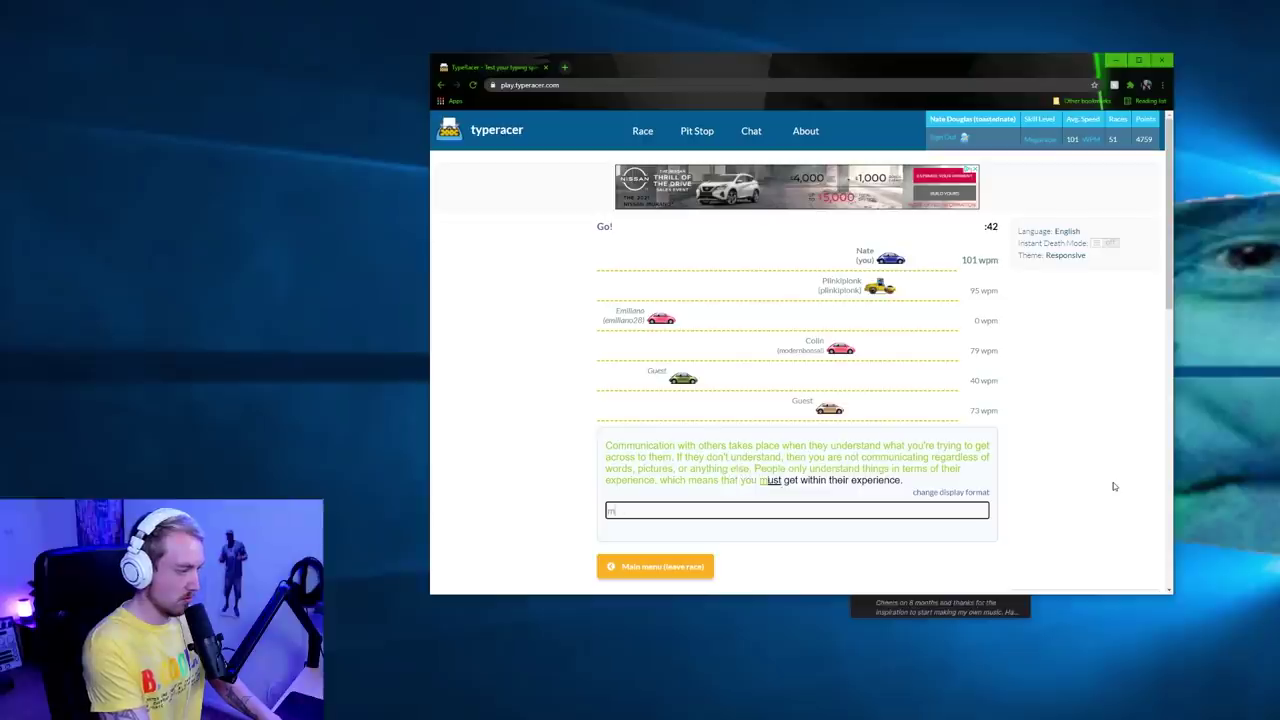
text(ust get within their )
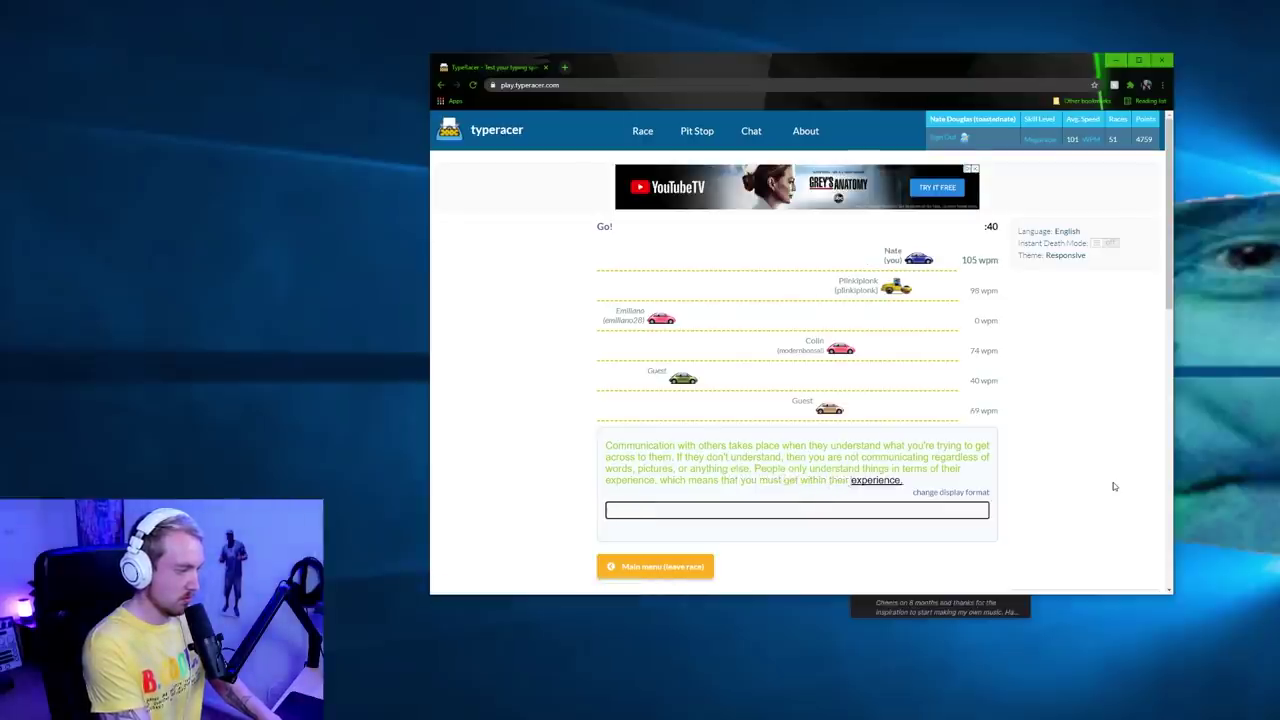
text(experi)
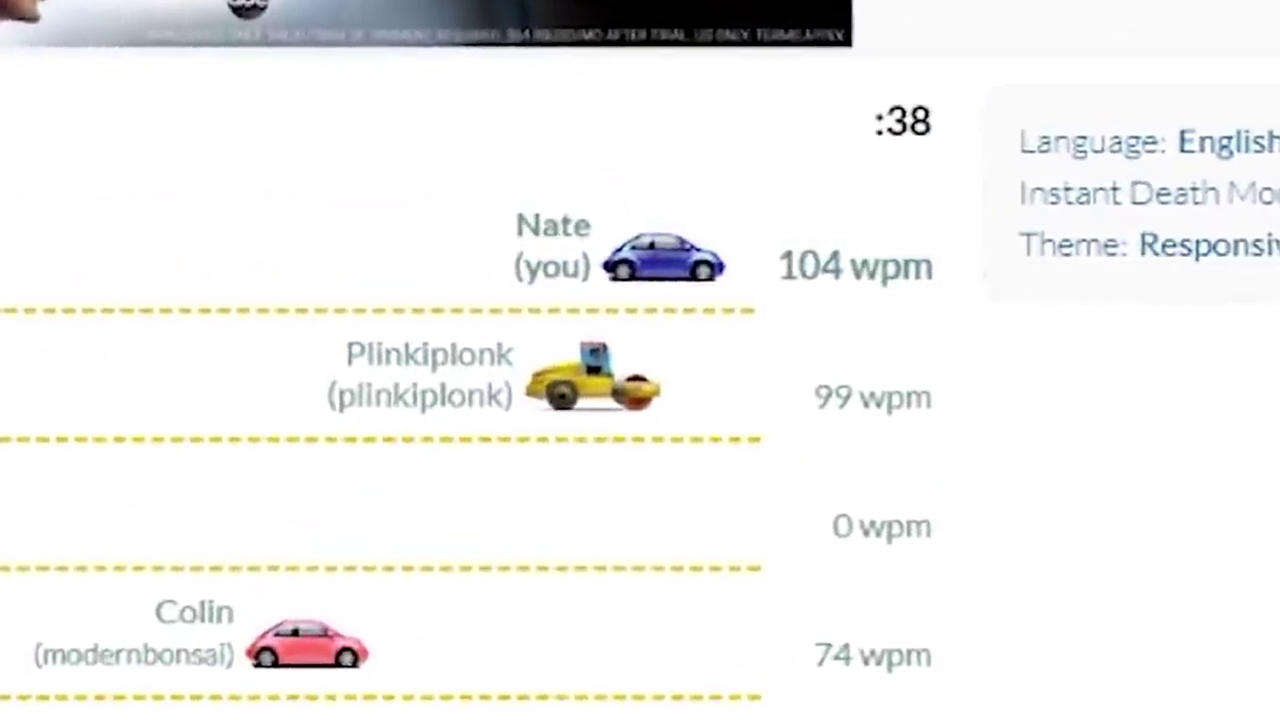
text(ence.)
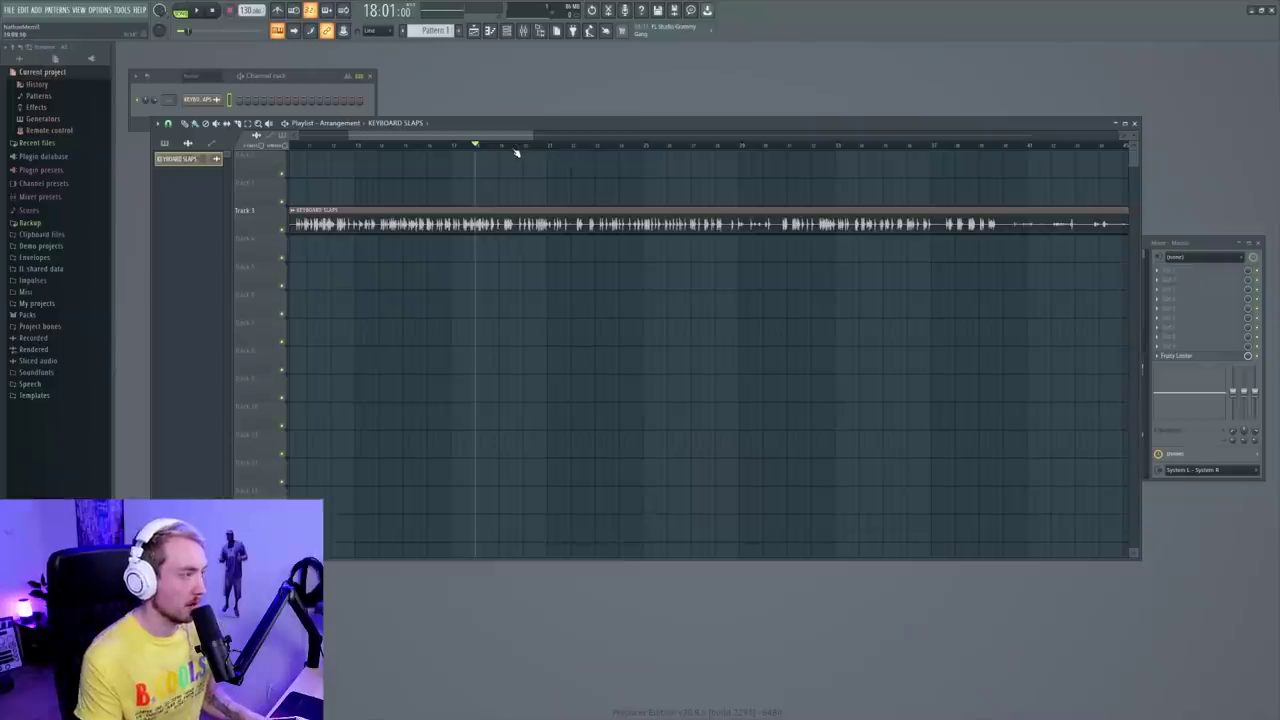
- Switch to FL Studio and audition the KEYBOARD SLAPS recording at several spots, including around bars 45 and 16
click(506, 147)
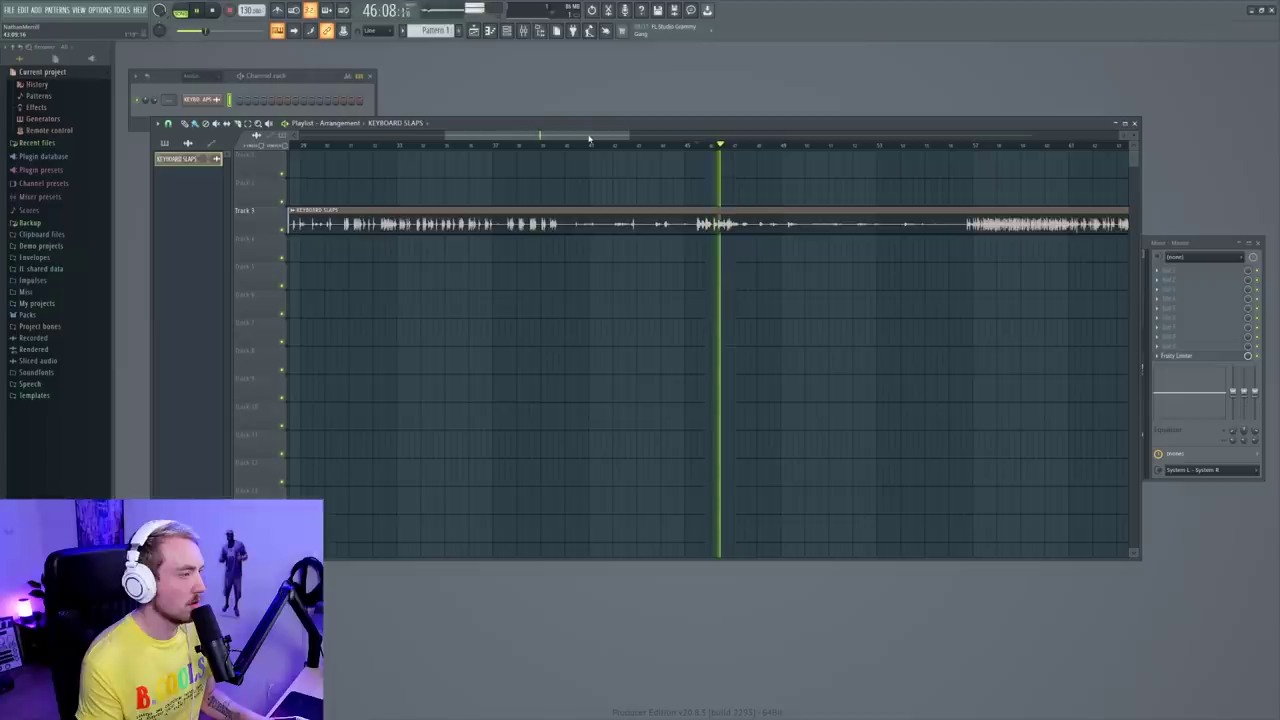
key(space)
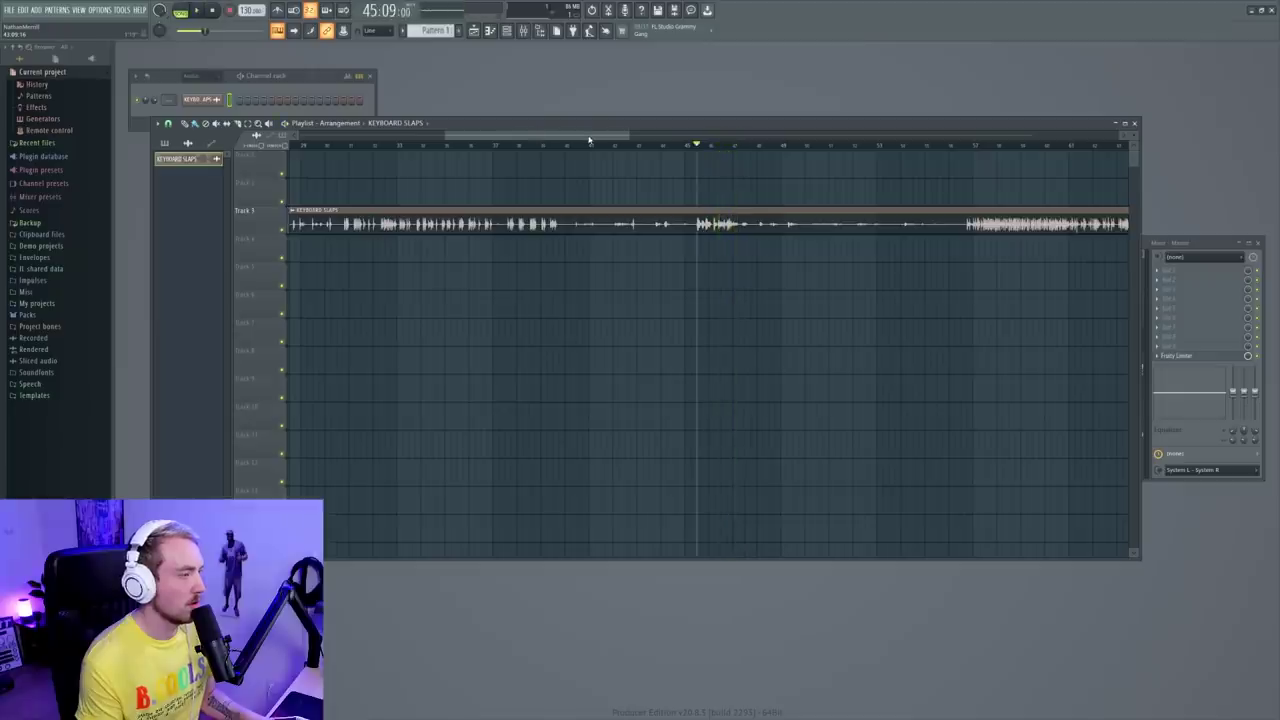
drag(590, 140, 653, 131)
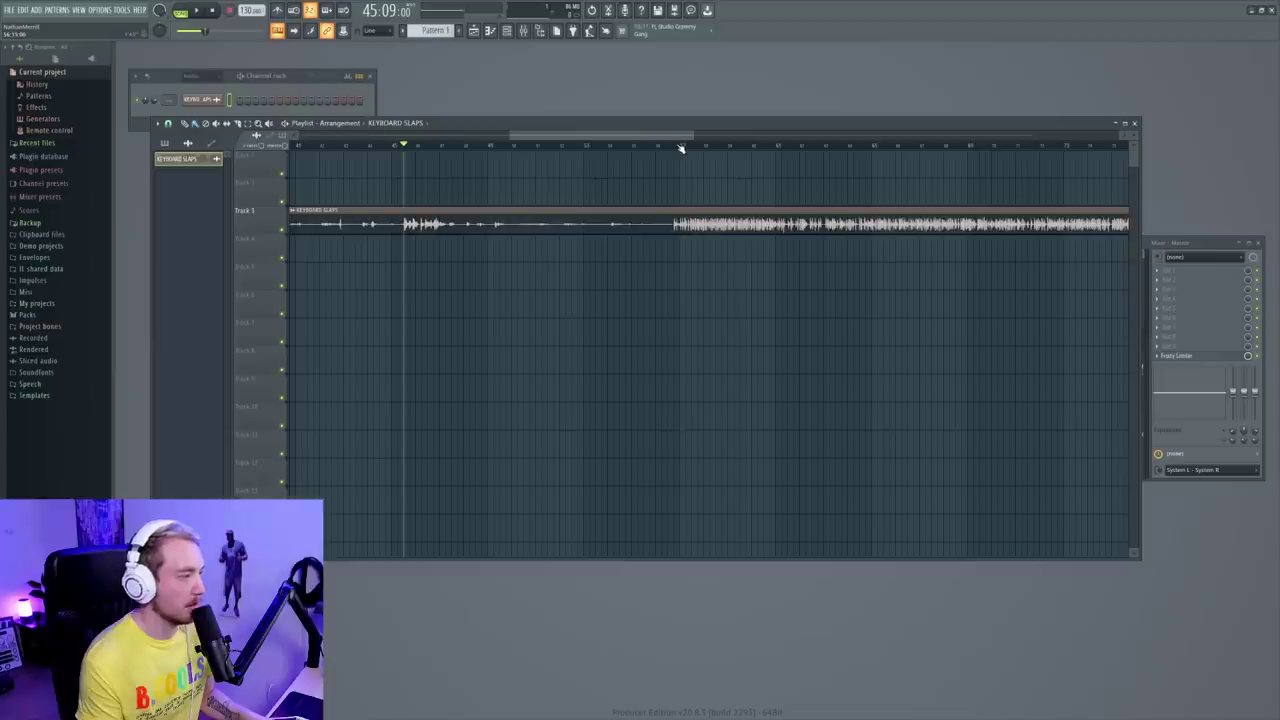
key(space)
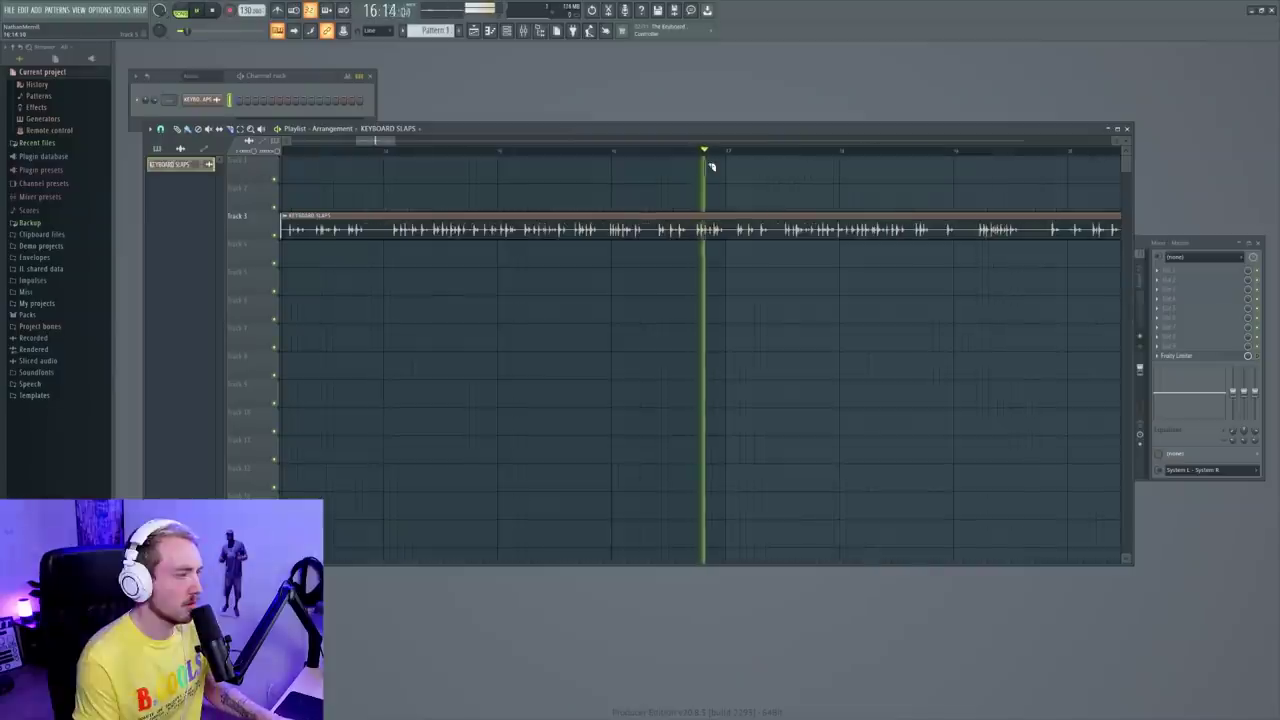
key(space)
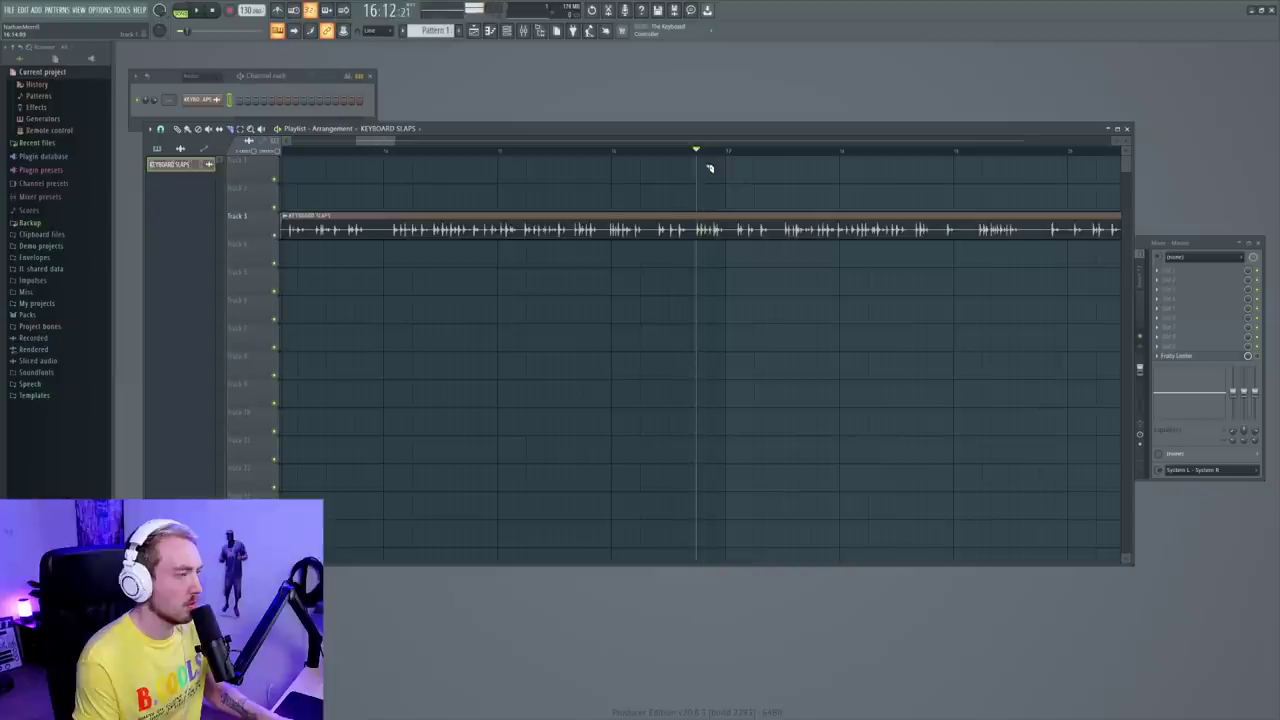
key(space)
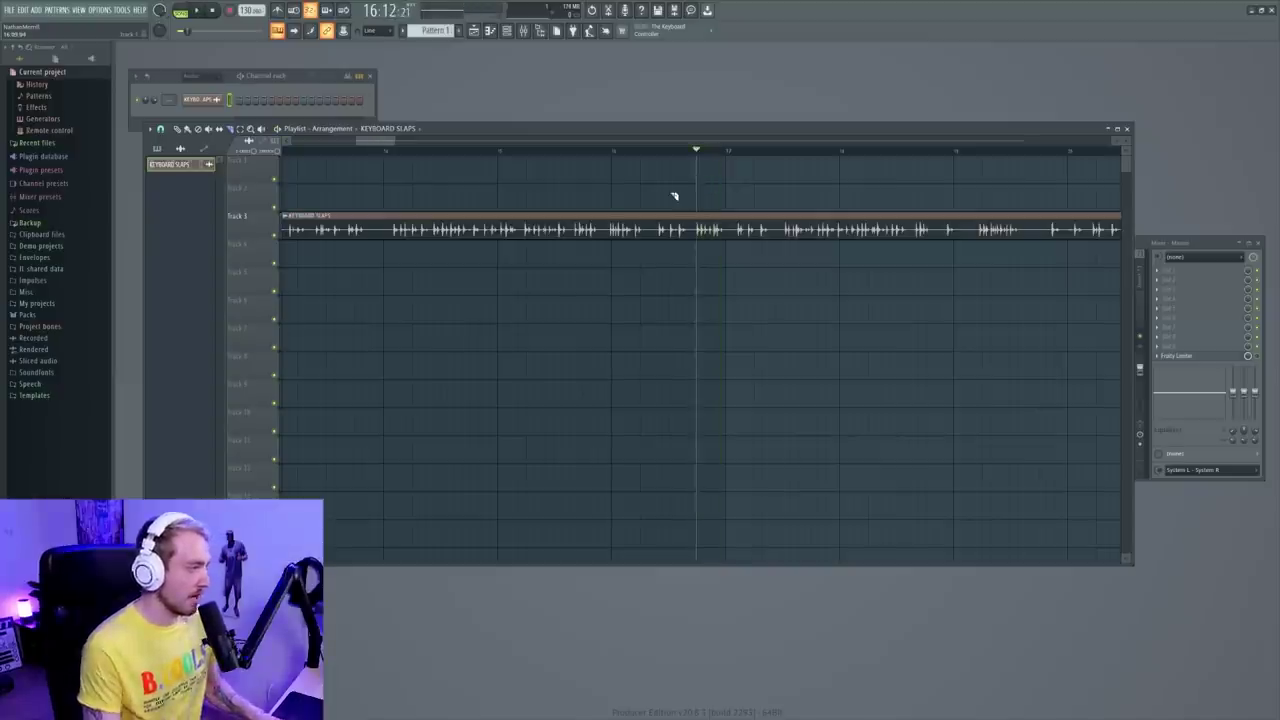
- Play the KEYBOARD SLAPS recording in short bursts from bar 24 onward to find usable keyboard hits, continuing past bar 38
click(545, 151)
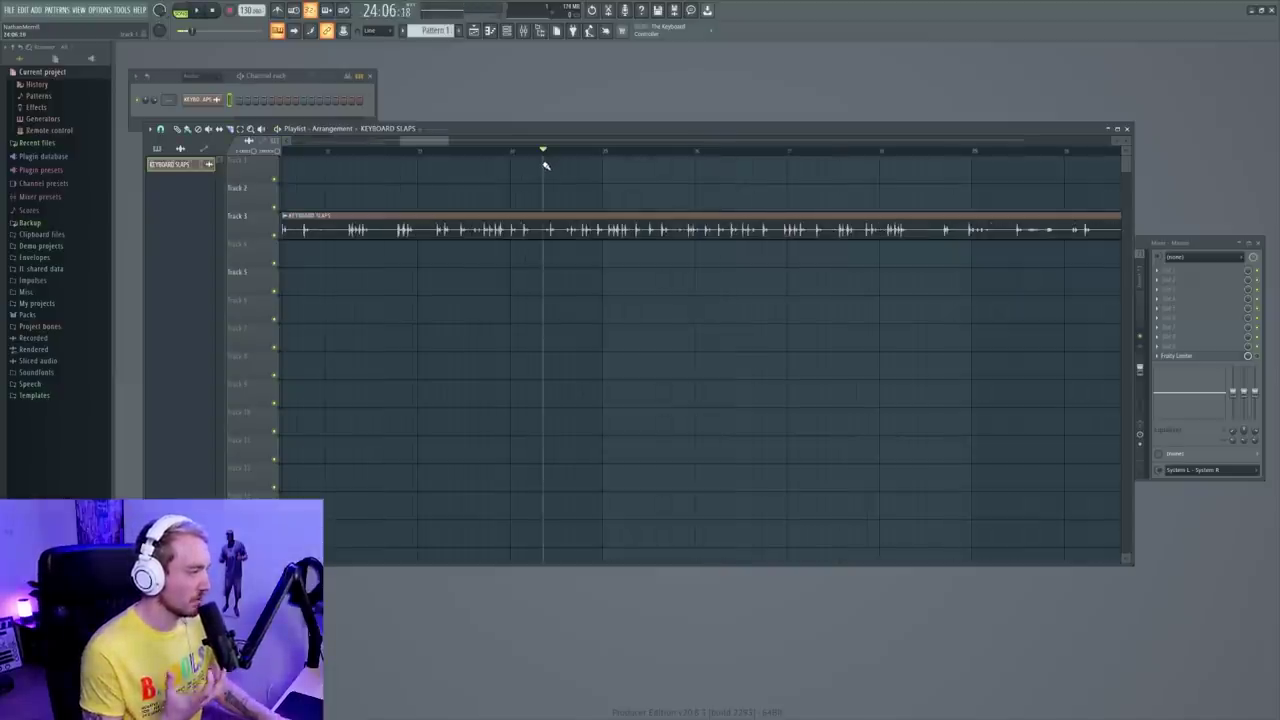
key(space)
key(space)
scroll(425, 157, up, 2)
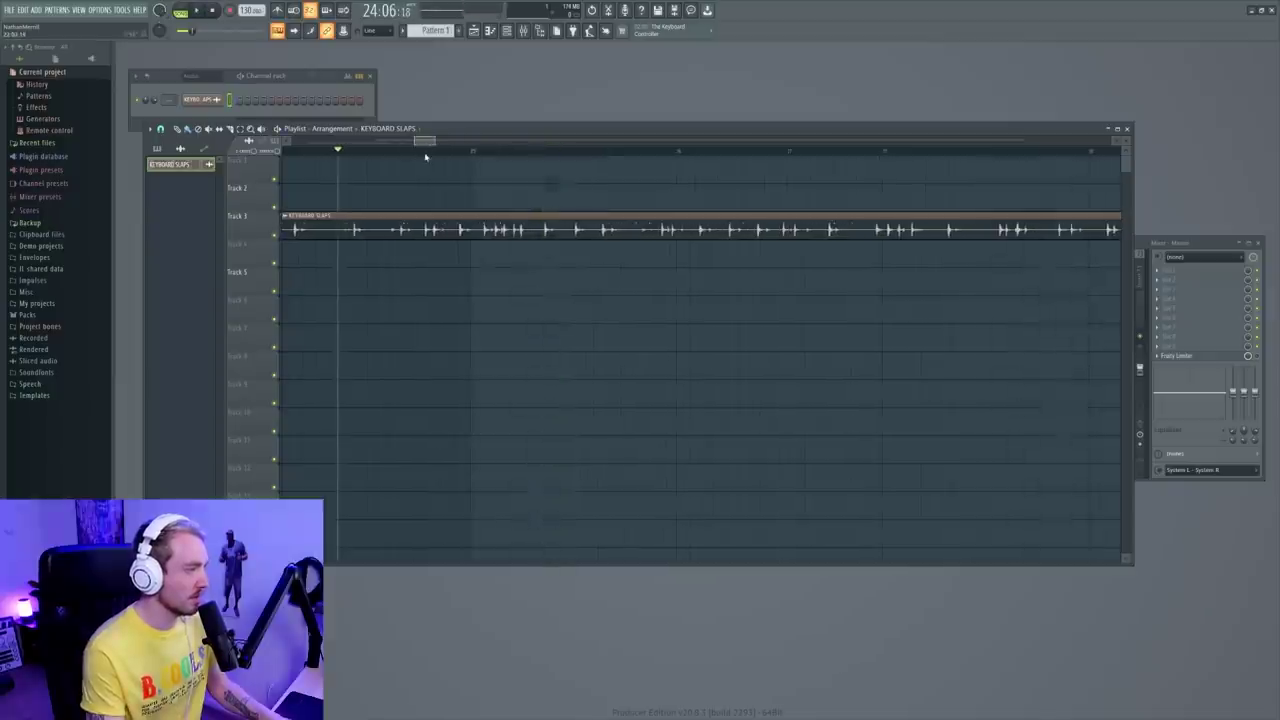
key(space)
scroll(423, 140, up, 2)
key(space)
key(space)
key(space)
key(space)
scroll(470, 151, down, 2)
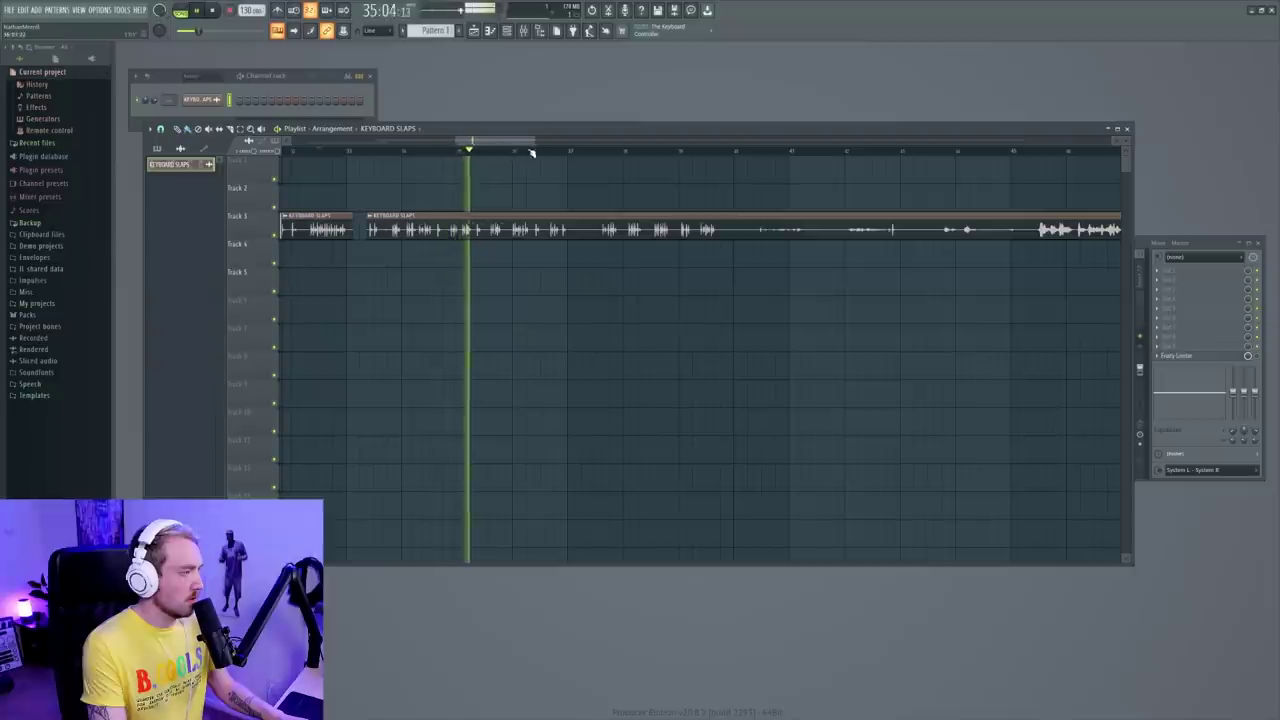
click(610, 151)
scroll(640, 155, up, 3)
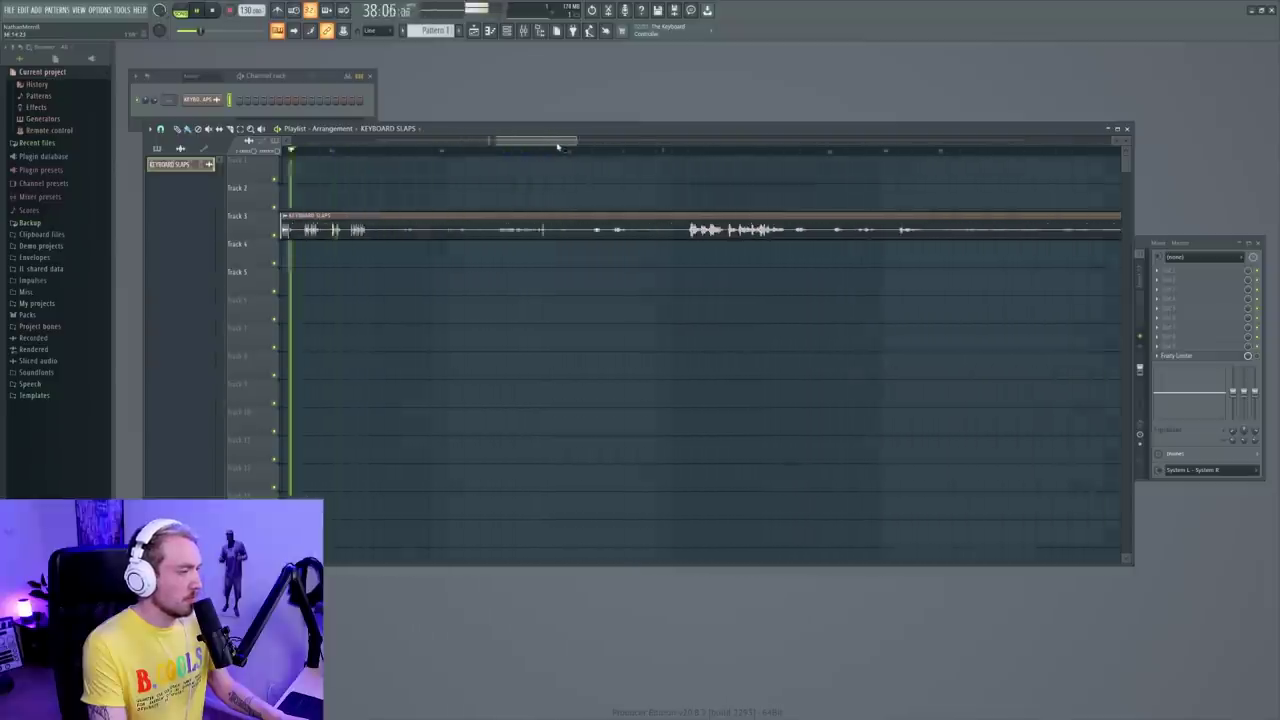
scroll(597, 152, down, 5)
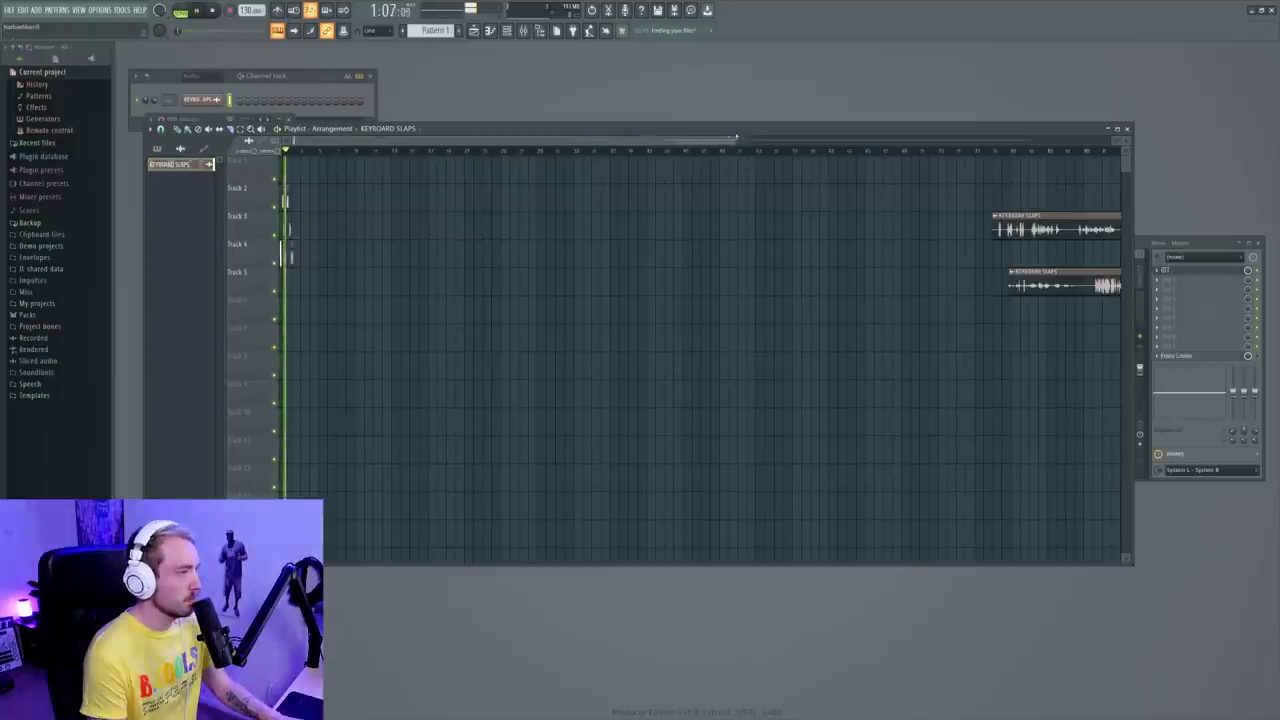
- Return to the start of the arrangement, close the sample settings, and move a spare keyboard hit into bar 1 on Track 4
drag(736, 137, 311, 176)
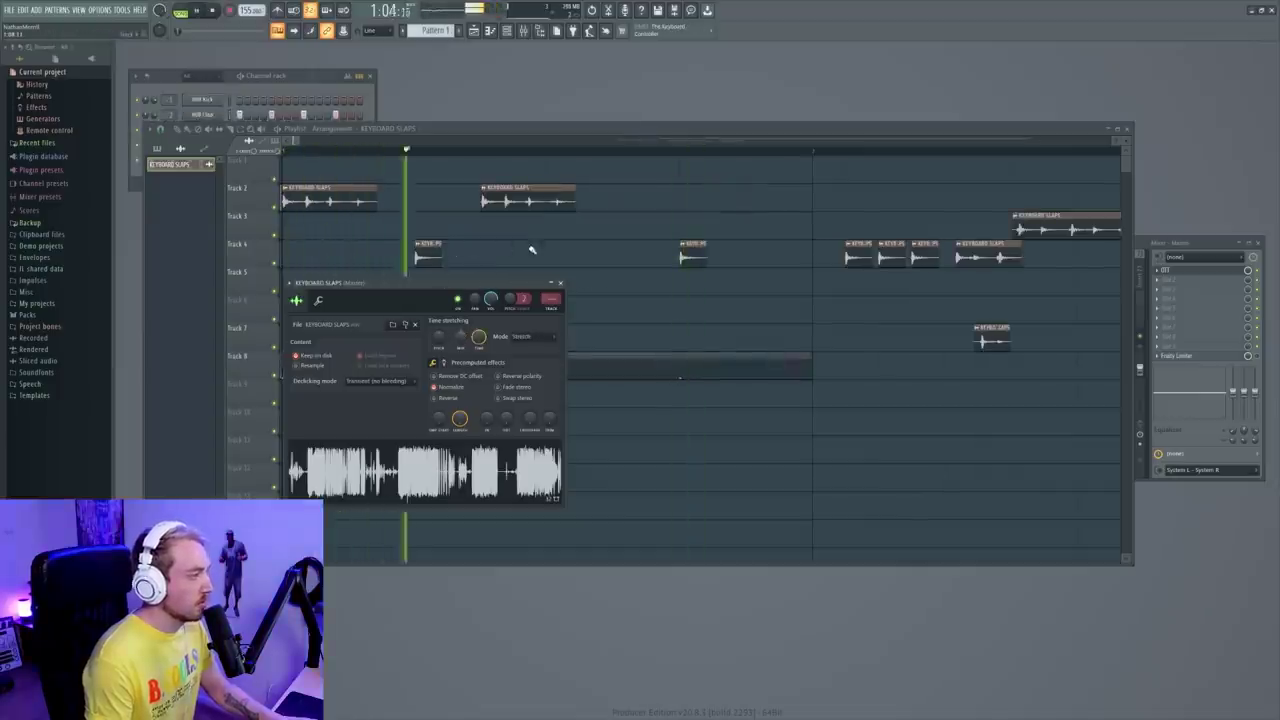
key(Escape)
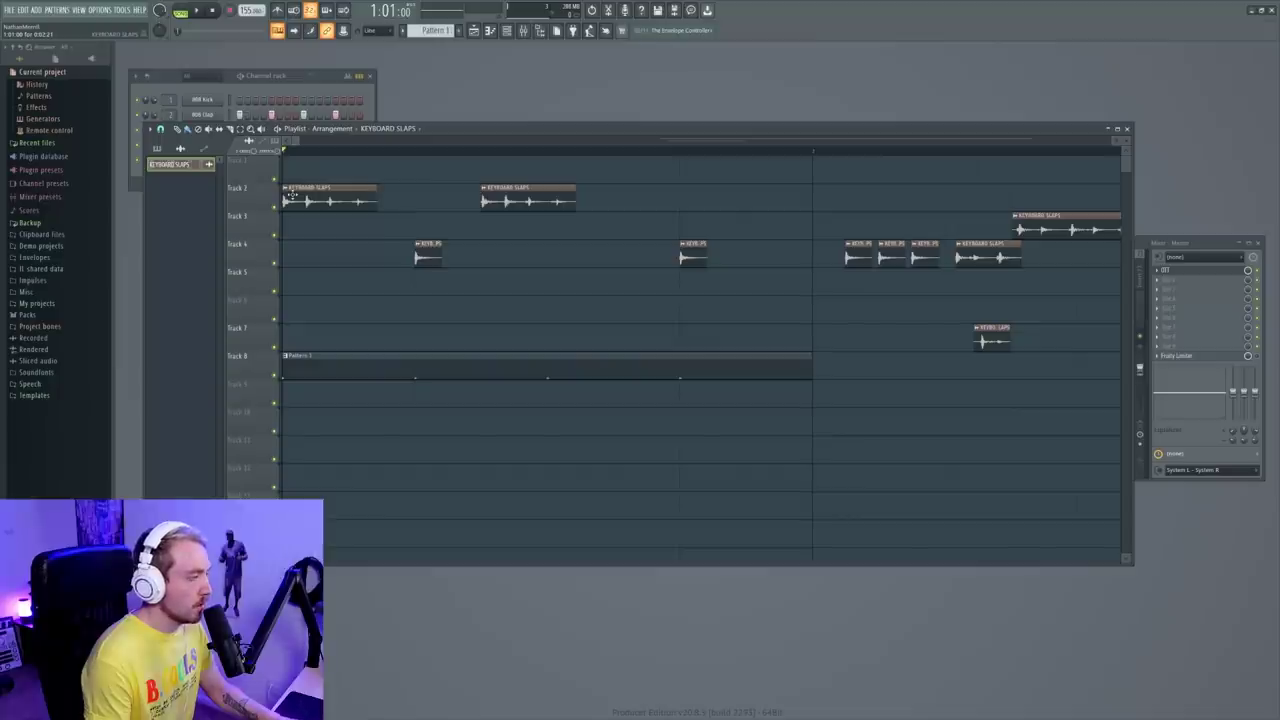
click(630, 258)
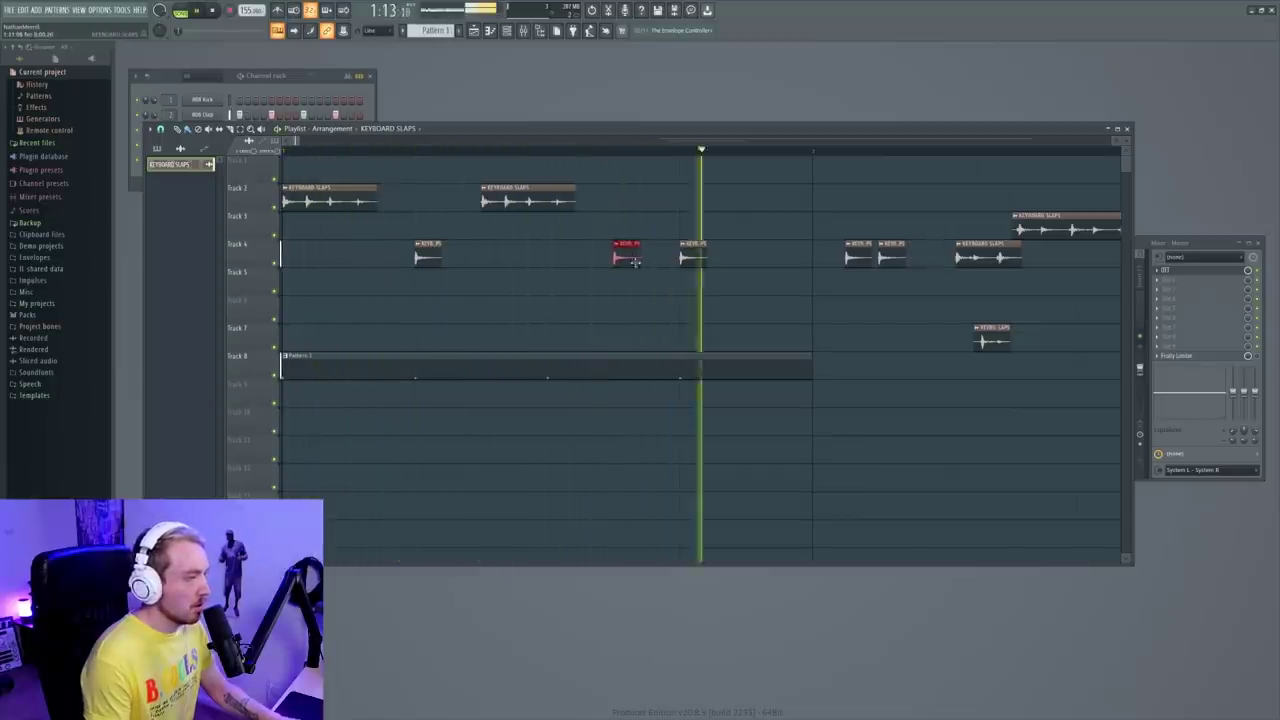
- Mute the drum pattern on Track 8 and play back the keyboard-hit loop from bar 1
key(space)
click(276, 376)
key(space)
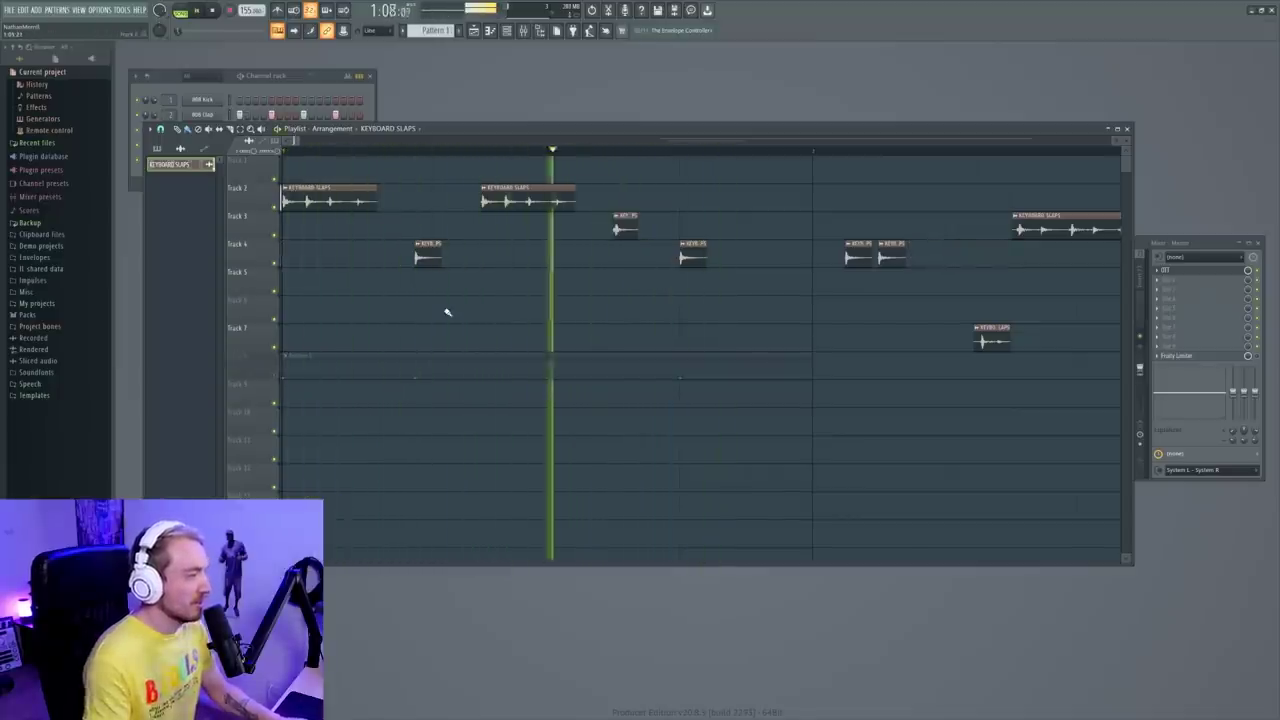
key(space)
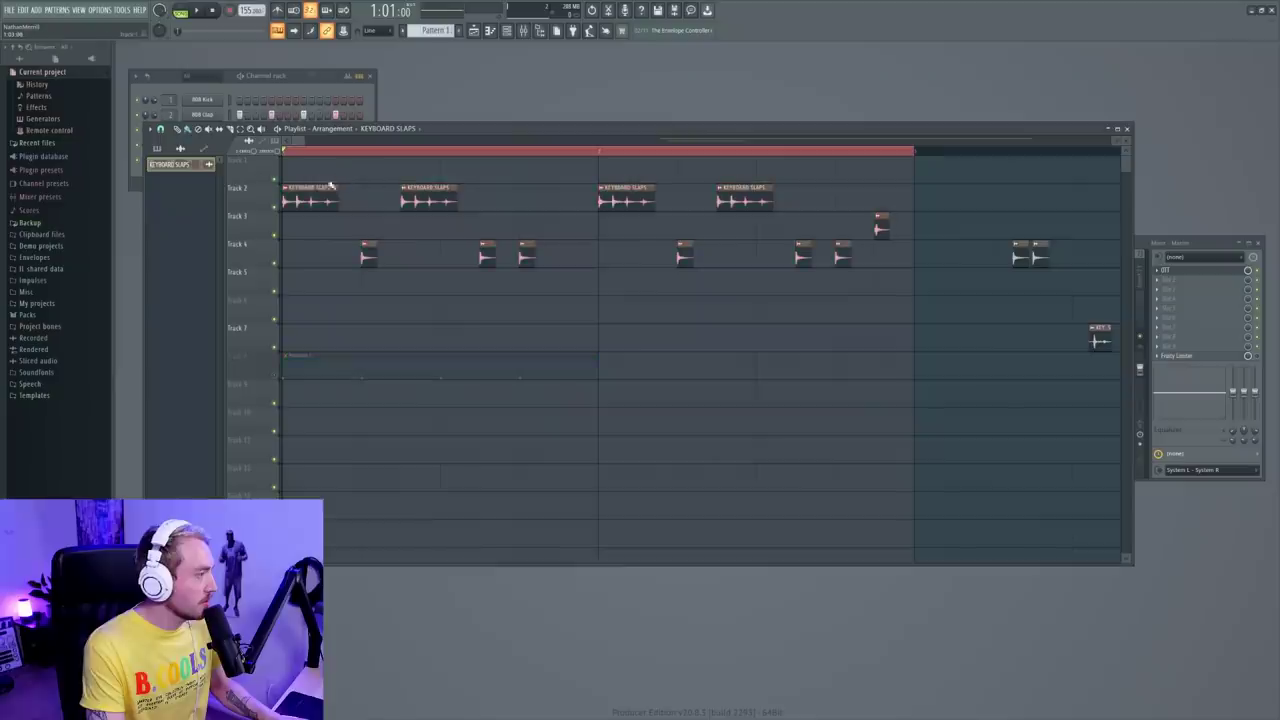
- Open the sample settings of KEYBOARD SLAPS and of the KEYBOARD SLAPS #3 clip on Track 5
click(168, 168)
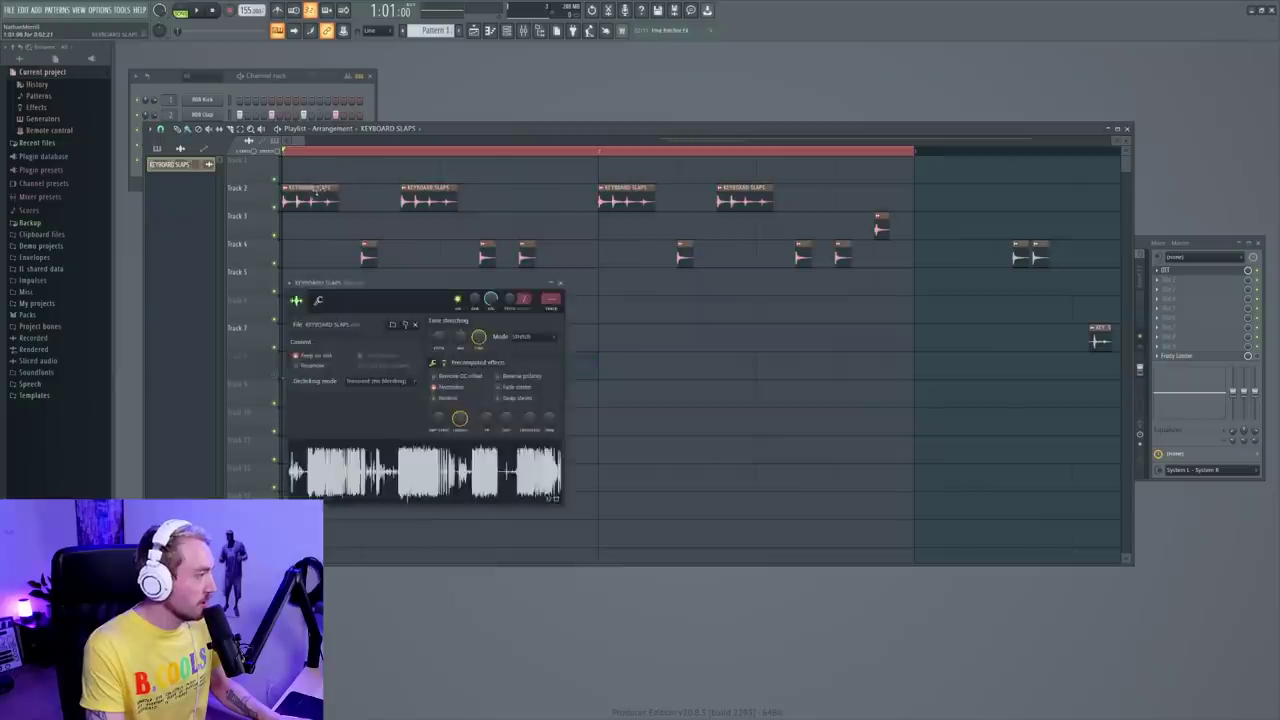
right_click(360, 447)
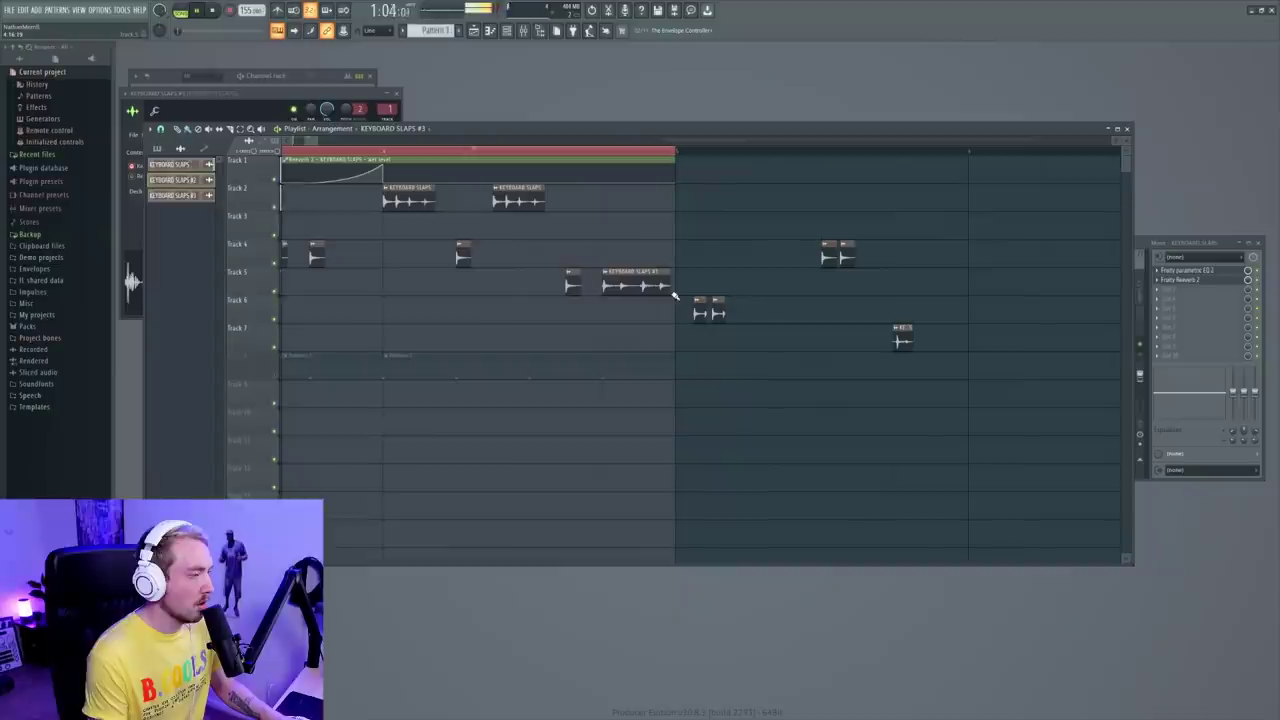
double_click(648, 288)
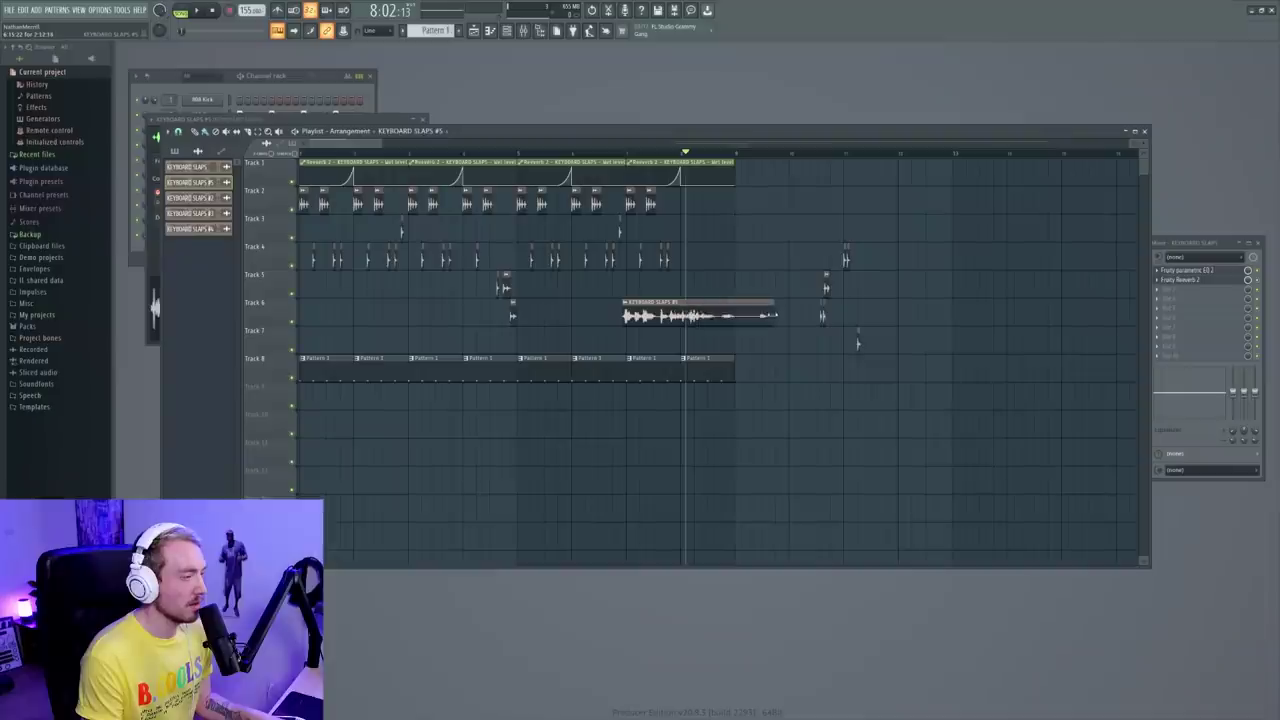
- Shift the KEYBOARD SLAPS #5 clip on Track 6 later in the timeline, keeping its quiet tail after bar 8
drag(625, 312, 666, 316)
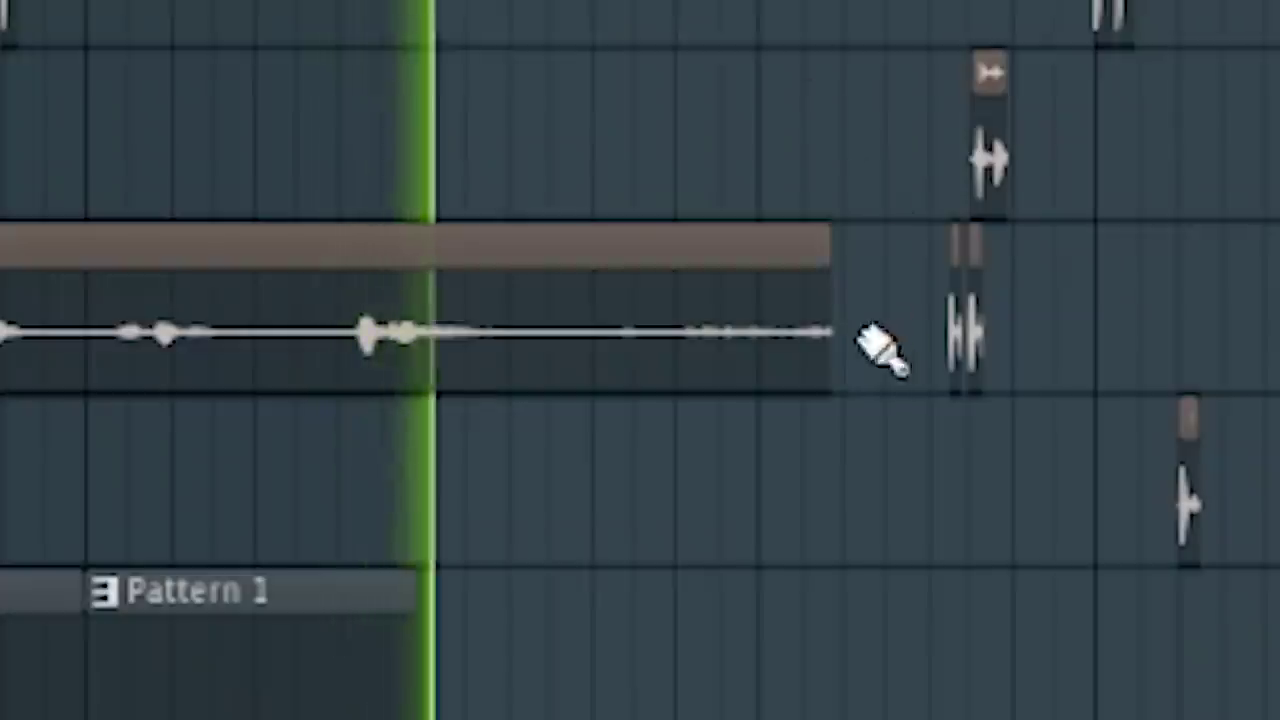
drag(809, 317, 821, 317)
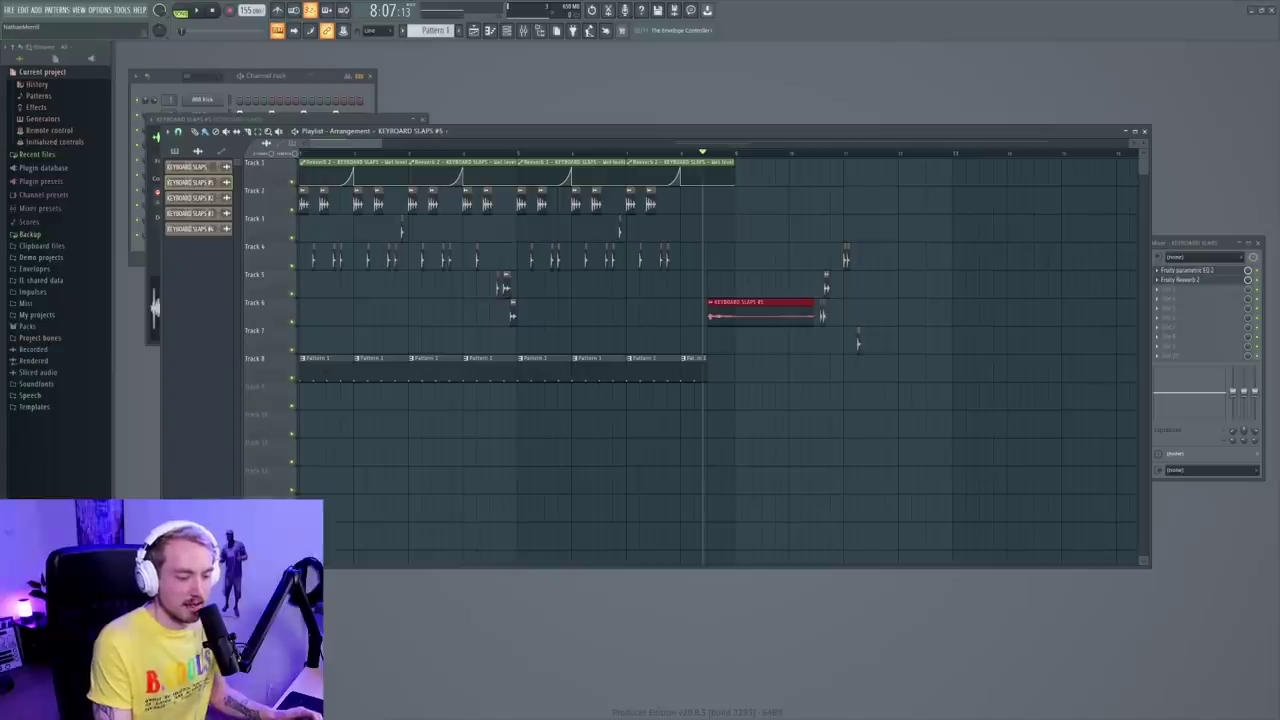
- Save the project as an FL Studio song file named KEYBOARD WARRIOR
key(alt+Tab)
drag(382, 206, 0, 239)
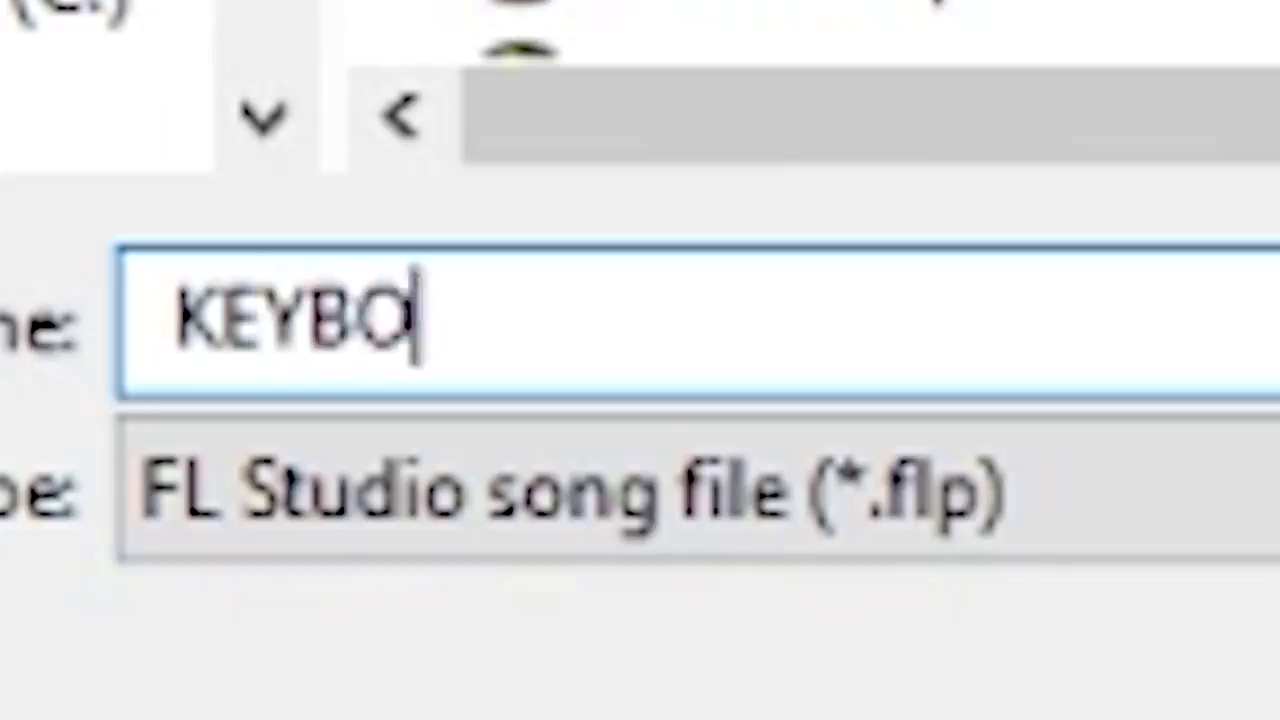
text(ARD )
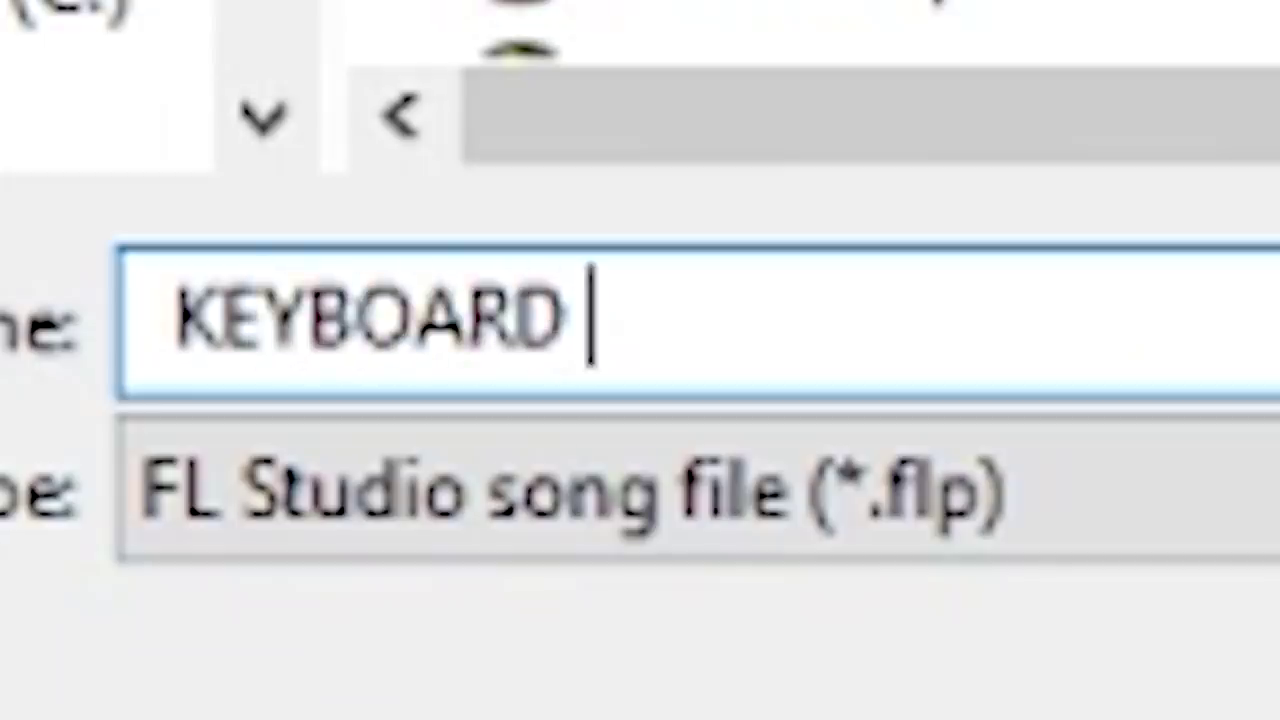
text(WARRIOR)
key(Return)
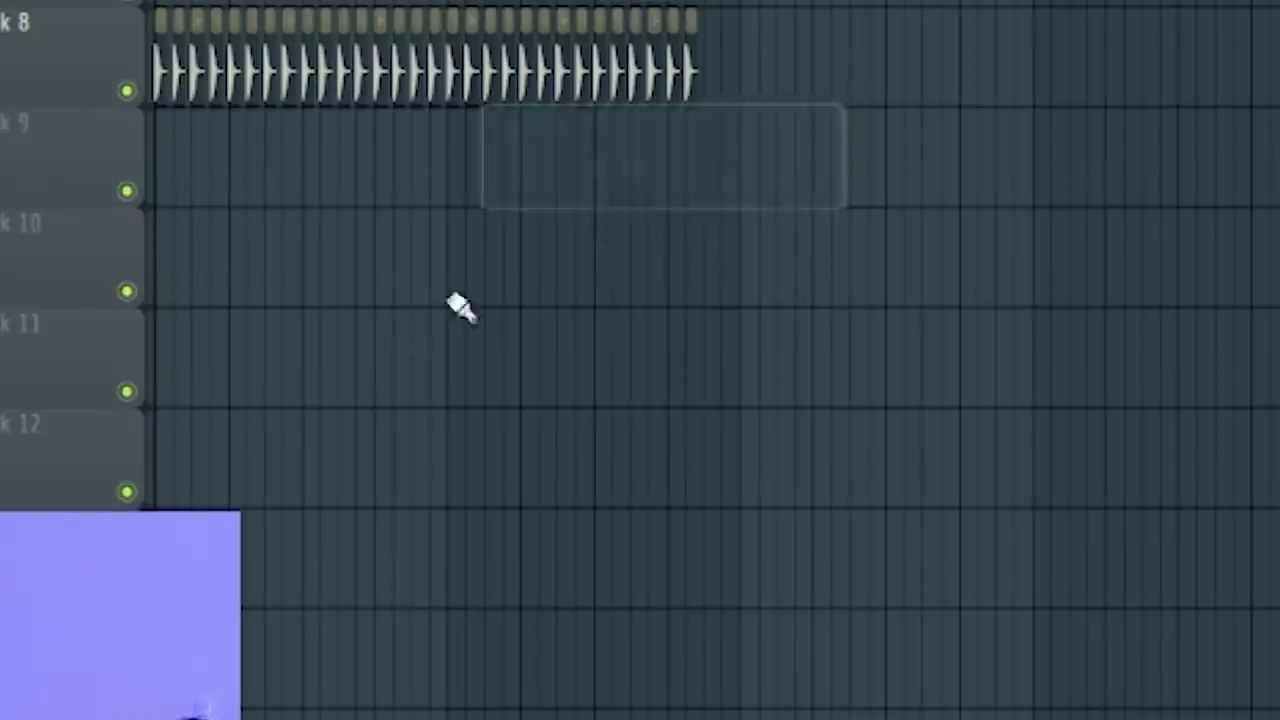
- Place the ELIMINATE_fx_impact_clapslap sample on Track 11 at the very start of the arrangement
drag(383, 444, 345, 462)
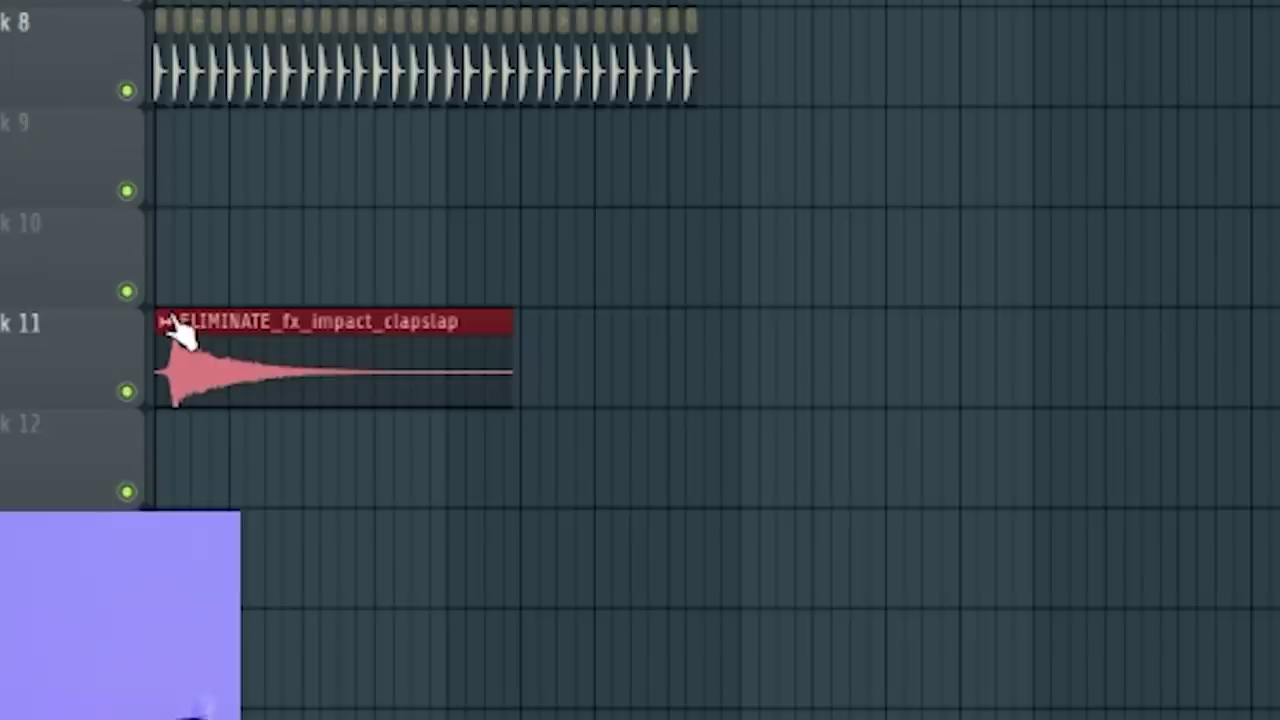
scroll(700, 360, up, 3)
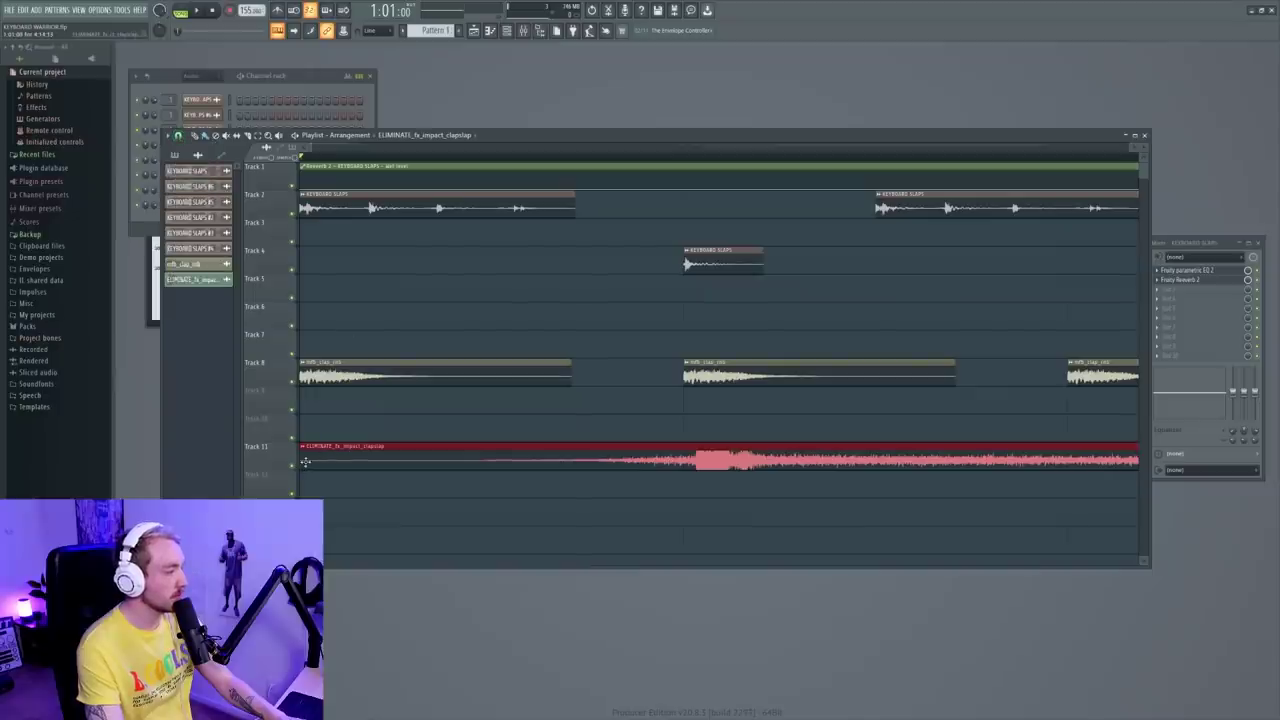
- Trim the quiet lead-in off the ELIMINATE_fx_impact_clapslap clip on Track 11 and move its impact to the start of the arrangement
drag(305, 461, 606, 462)
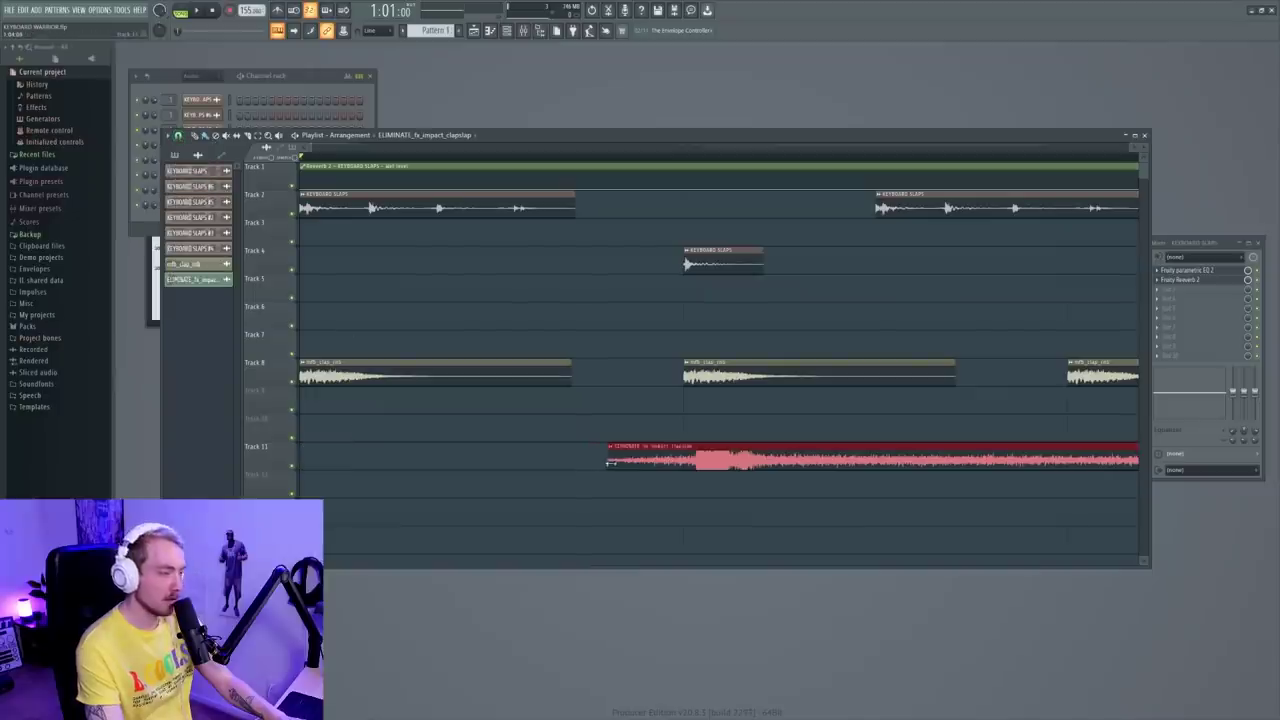
click(175, 153)
click(749, 437)
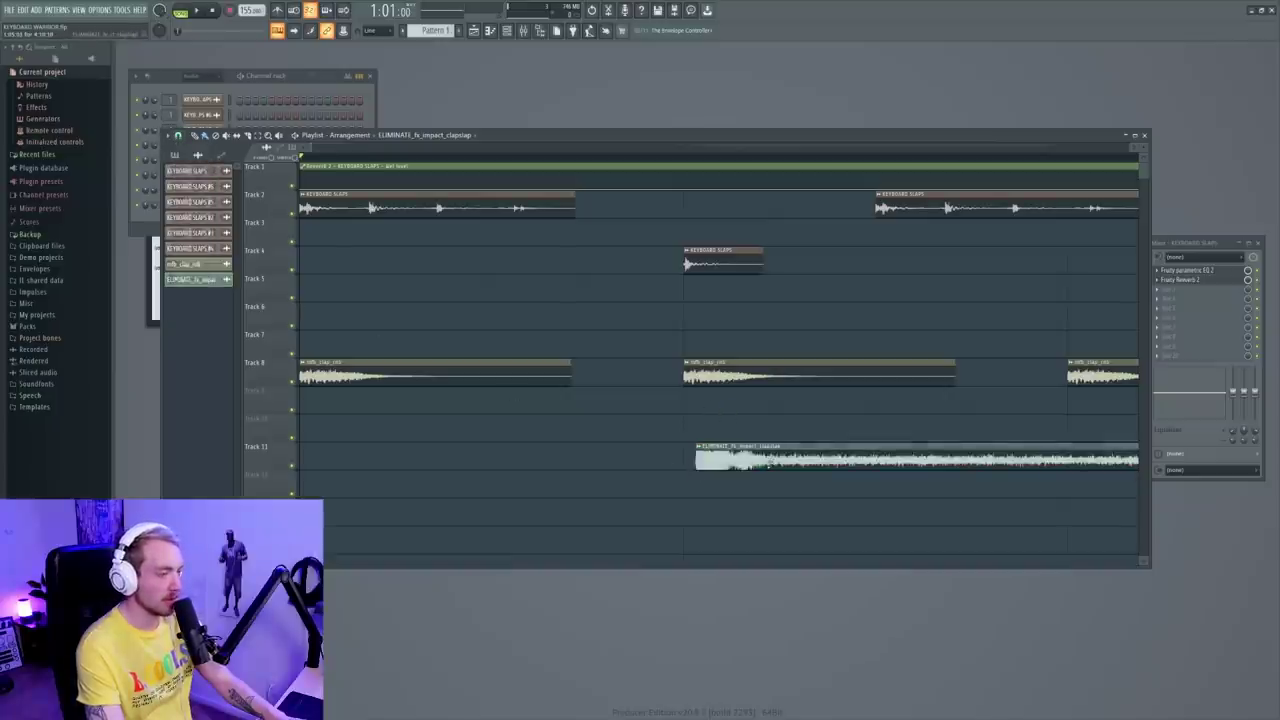
drag(770, 465, 380, 465)
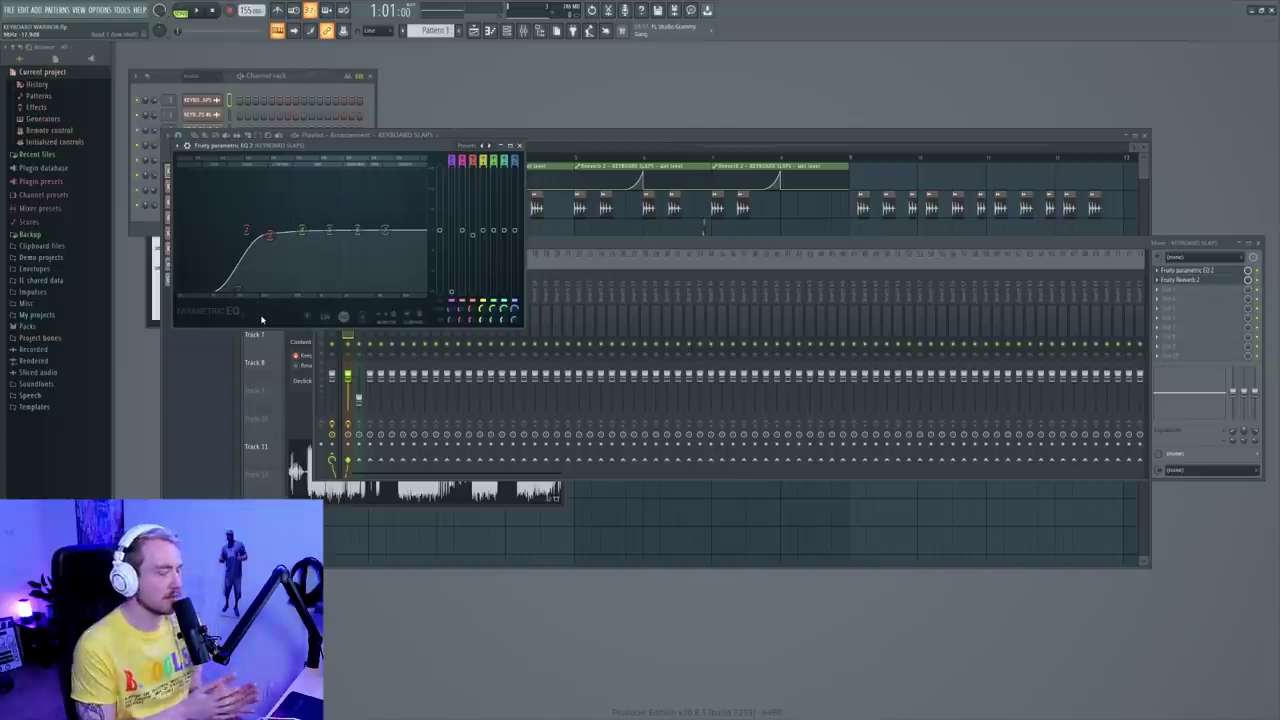
- Resize the KEYBOARD SLAPS Fruity parametric EQ 2 window to inspect its low-cut curve and play the arrangement
drag(510, 146, 771, 223)
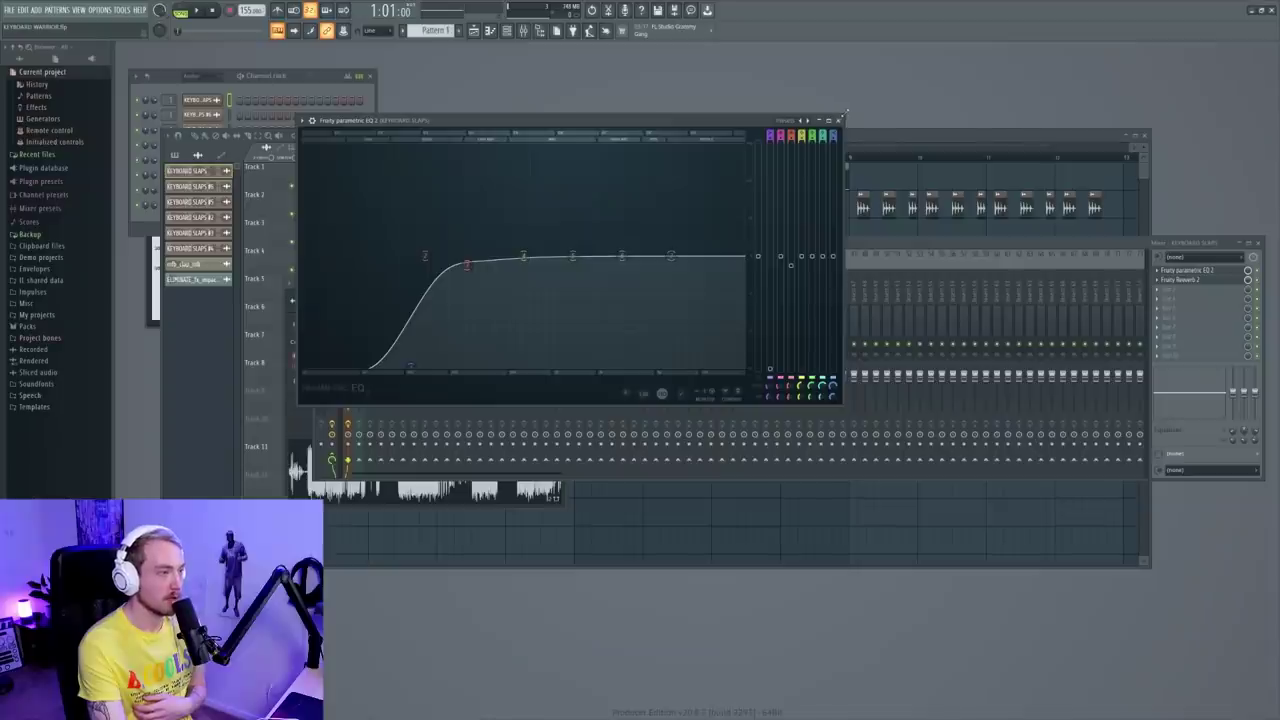
drag(847, 113, 615, 207)
key(space)
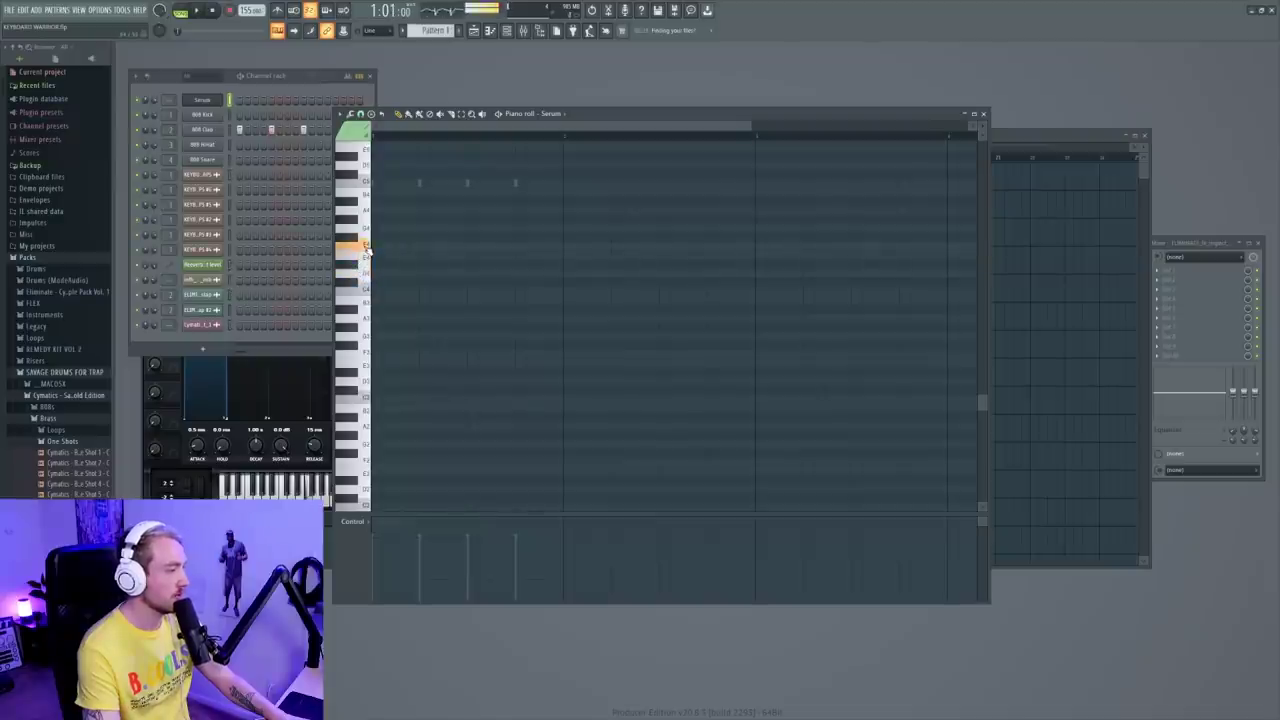
- Return from the Serum piano roll to the playlist arrangement and look over its clips and channels
click(1072, 268)
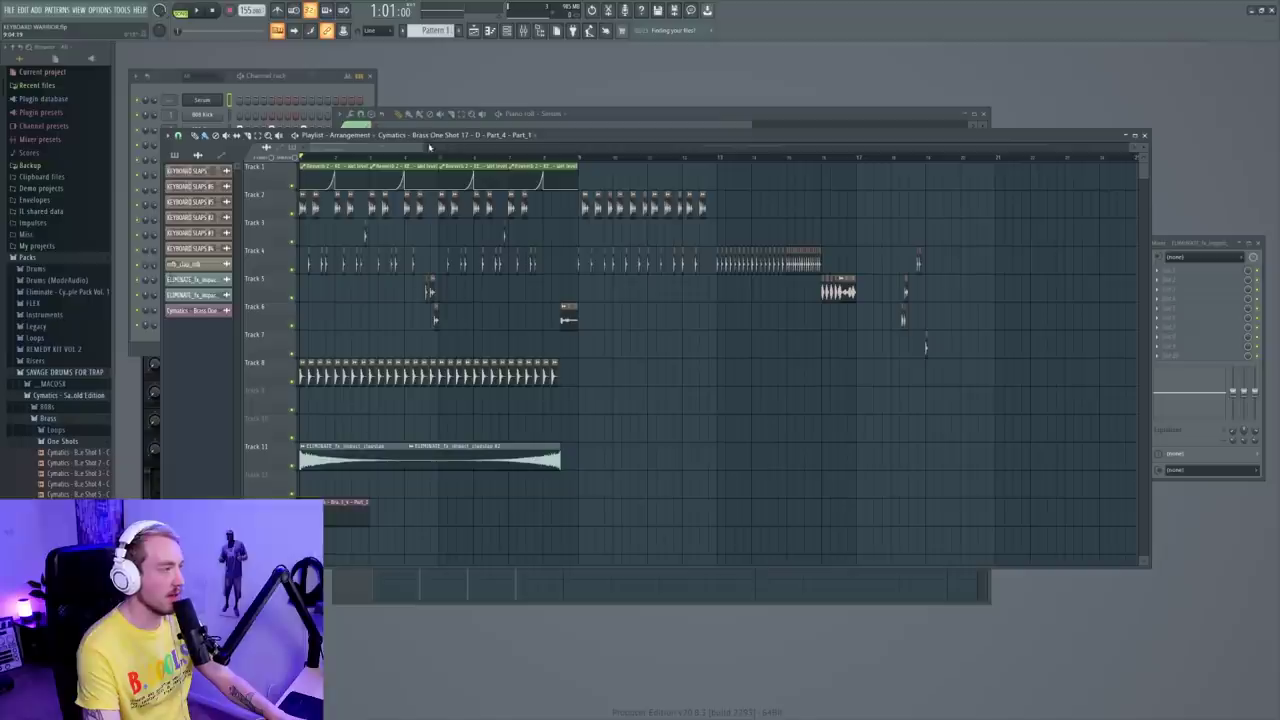
scroll(372, 163, up, 3)
scroll(347, 148, down, 3)
key(F6)
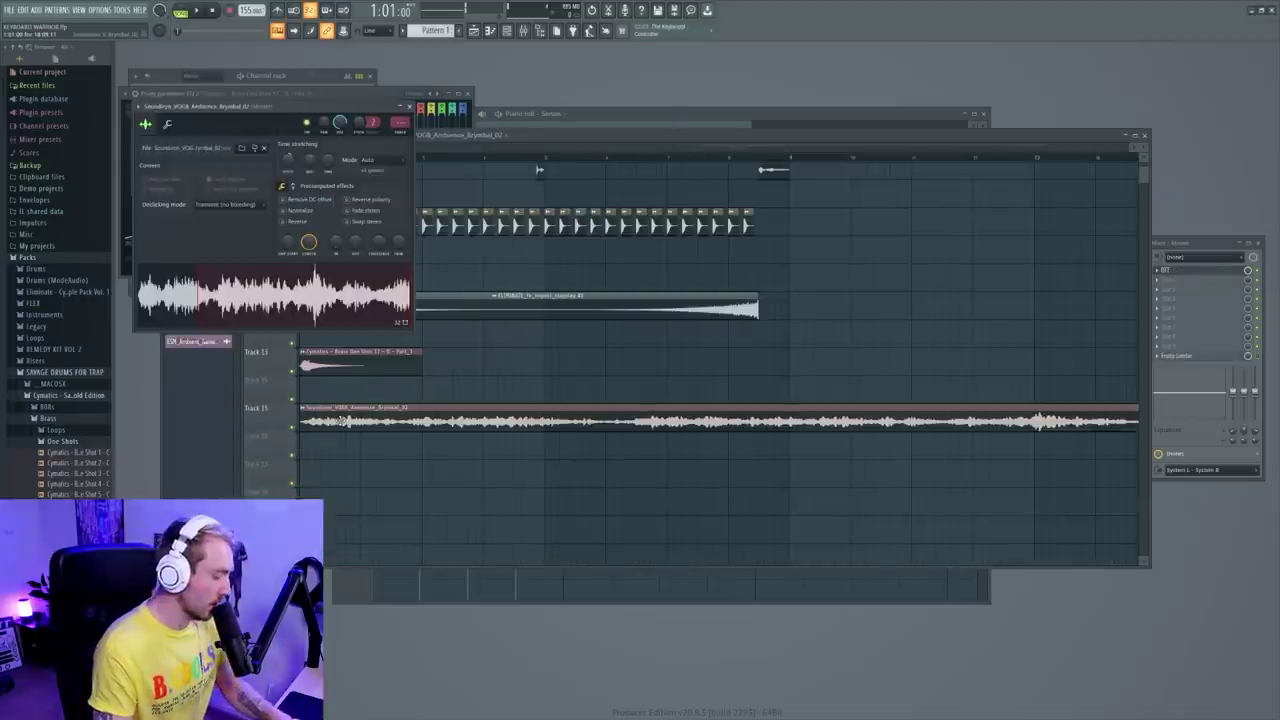
- Route the Soundiron ambience sample to mixer track 4, lower that track's volume and return to the arrangement
key(F9)
right_click(376, 250)
click(380, 320)
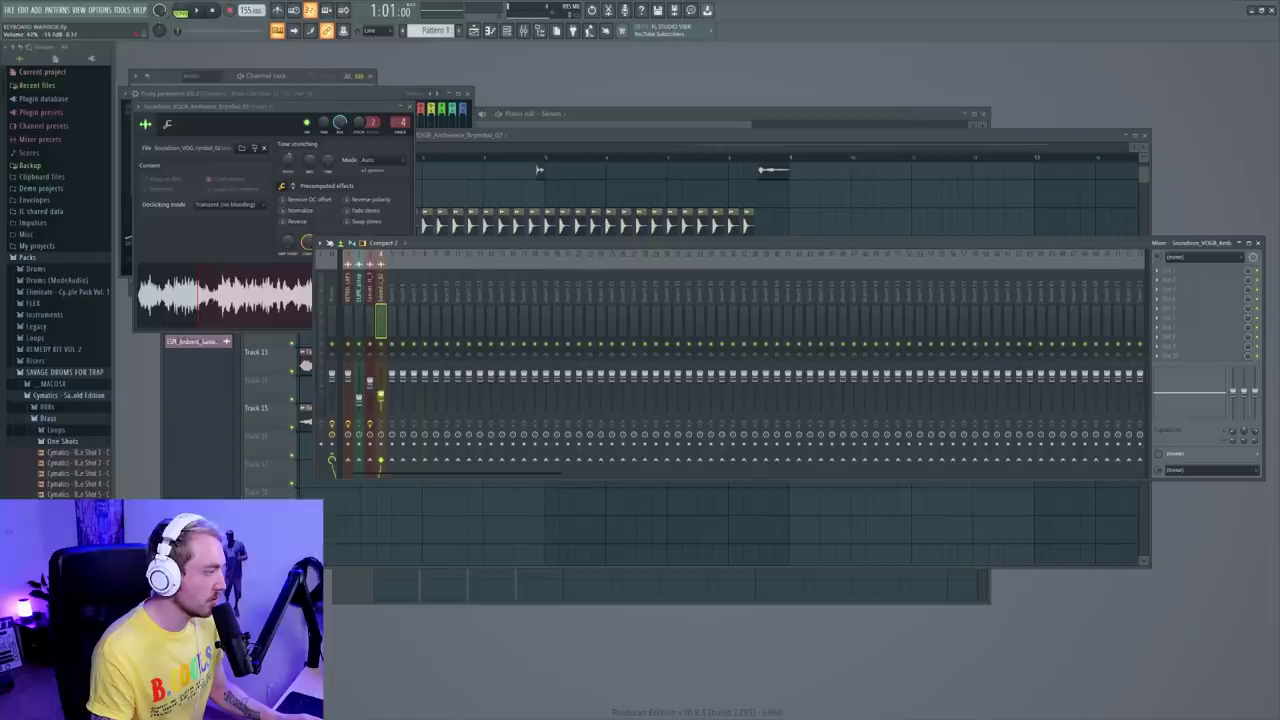
key(F5)
- Cut the Soundiron ambience clip on Track 15 at bar 9 during playback and delete the part after the cut
key(space)
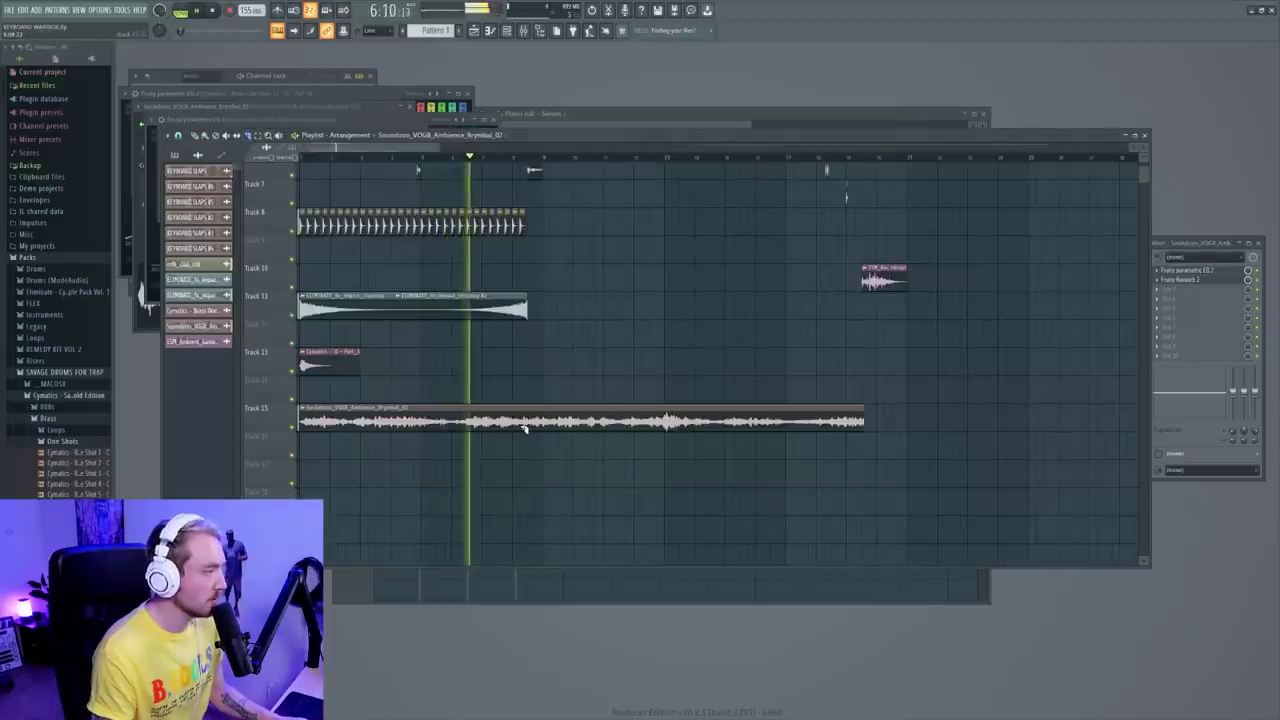
drag(541, 452, 551, 400)
right_click(605, 421)
key(space)
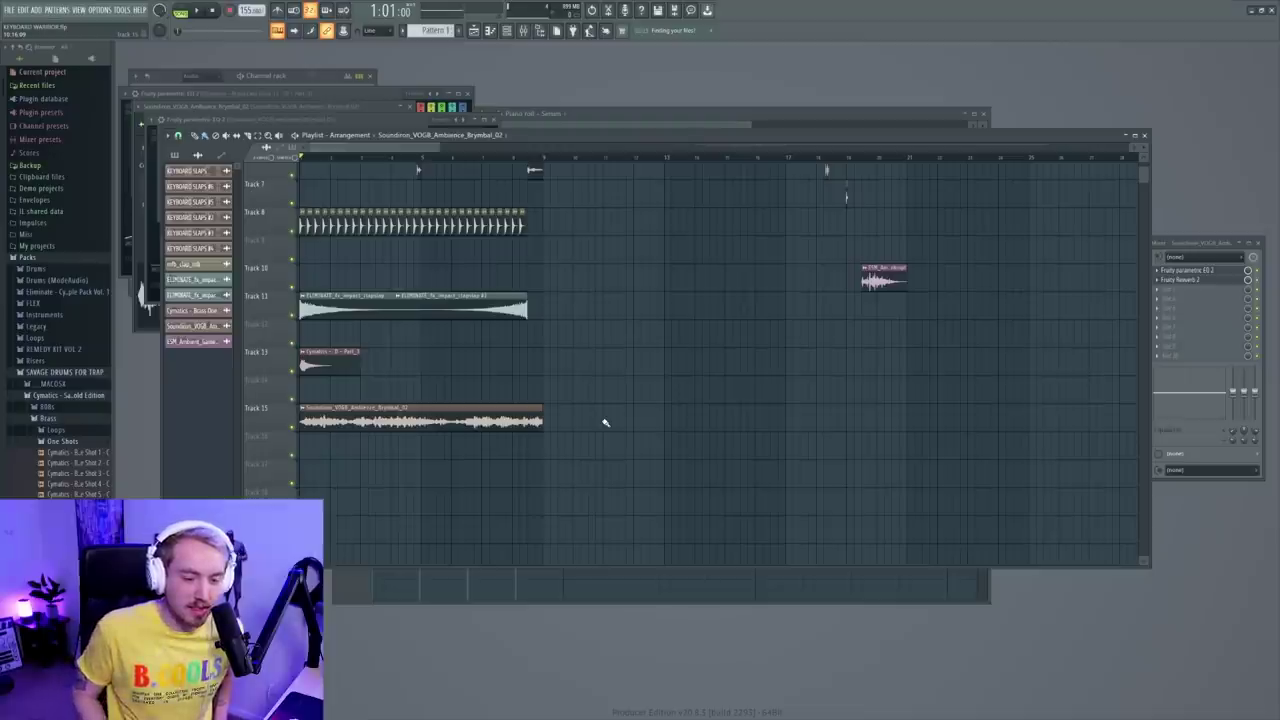
double_click(790, 12)
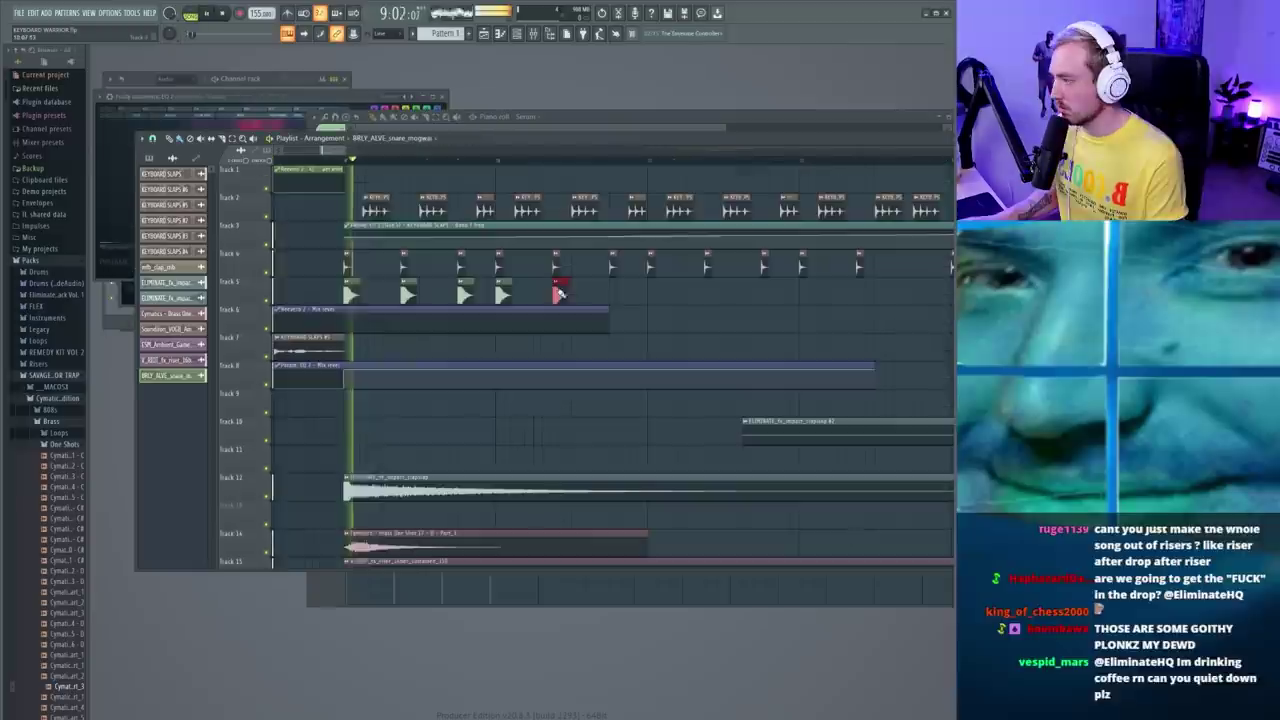
- Continue the snare layer on Track 5 with five more snare hits after the existing ones
click(664, 295)
click(720, 295)
click(776, 295)
click(836, 296)
click(890, 296)
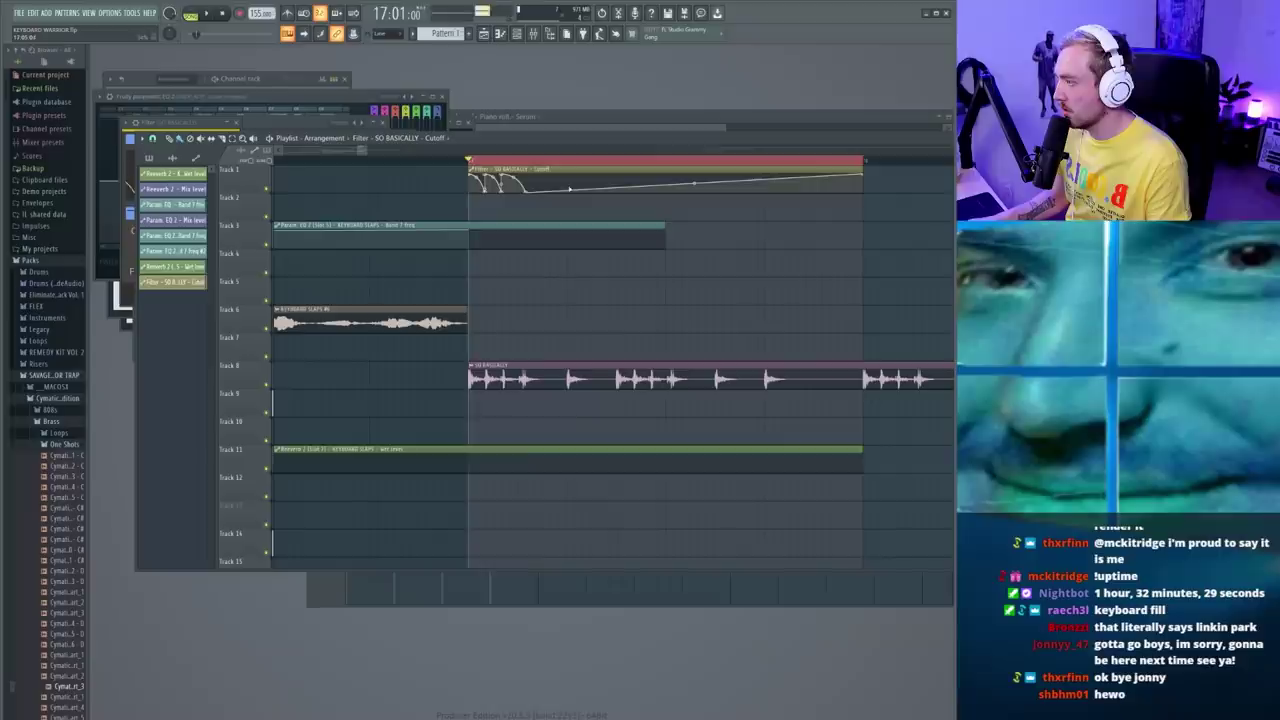
- Raise the SO BASICALLY filter cutoff automation on Track 1 right after its opening dips and play it back
drag(567, 188, 567, 172)
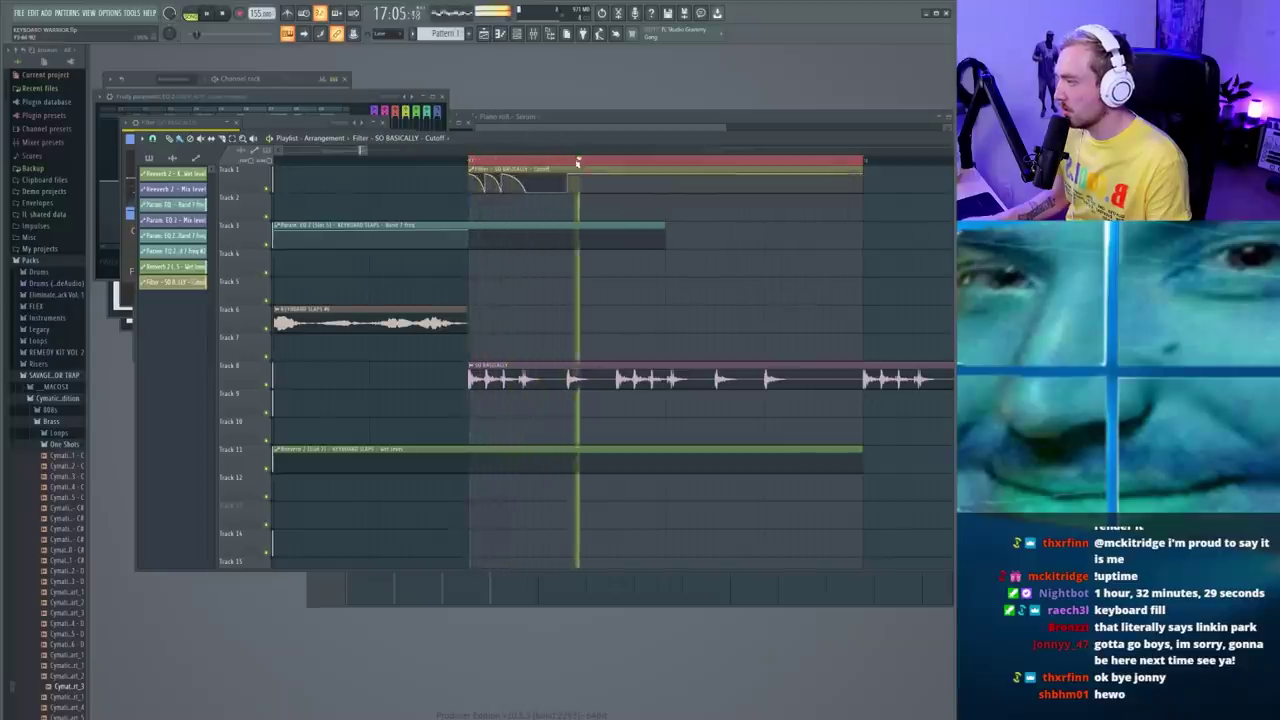
key(space)
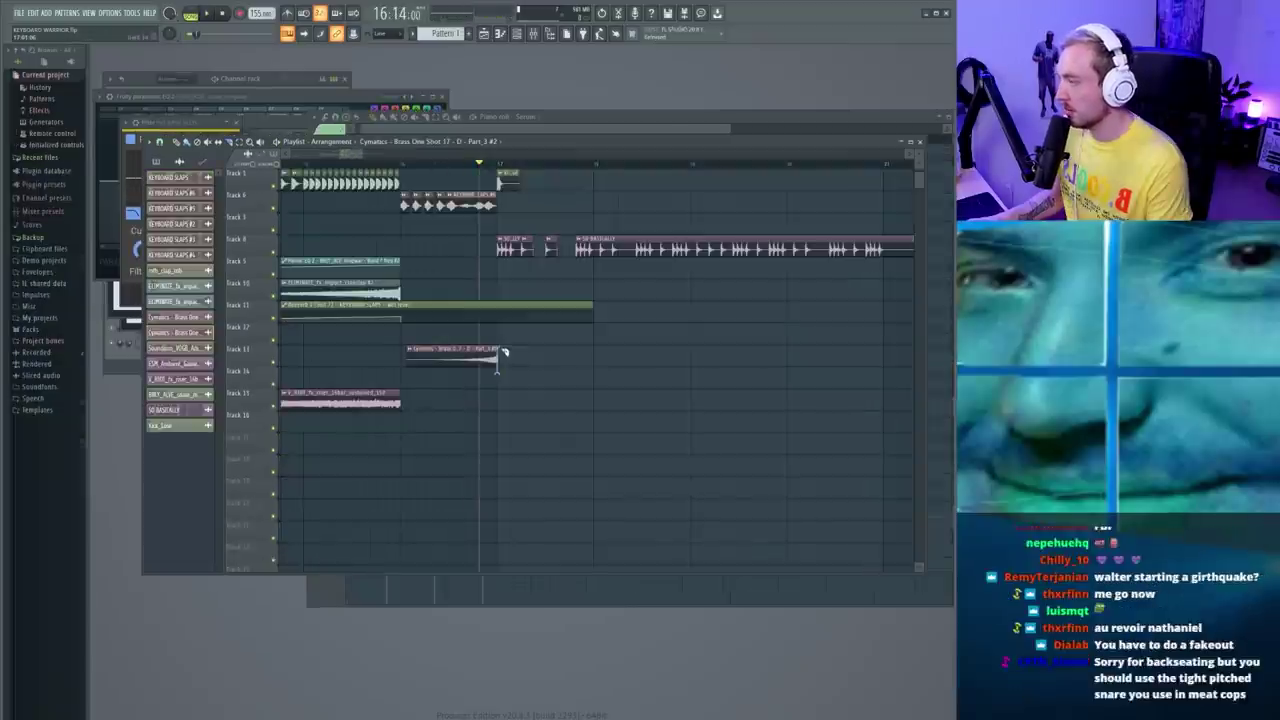
- Move the swelling Cymatics brass clip that leads into bar 17 down to Track 14 and preview the section
drag(487, 360, 480, 392)
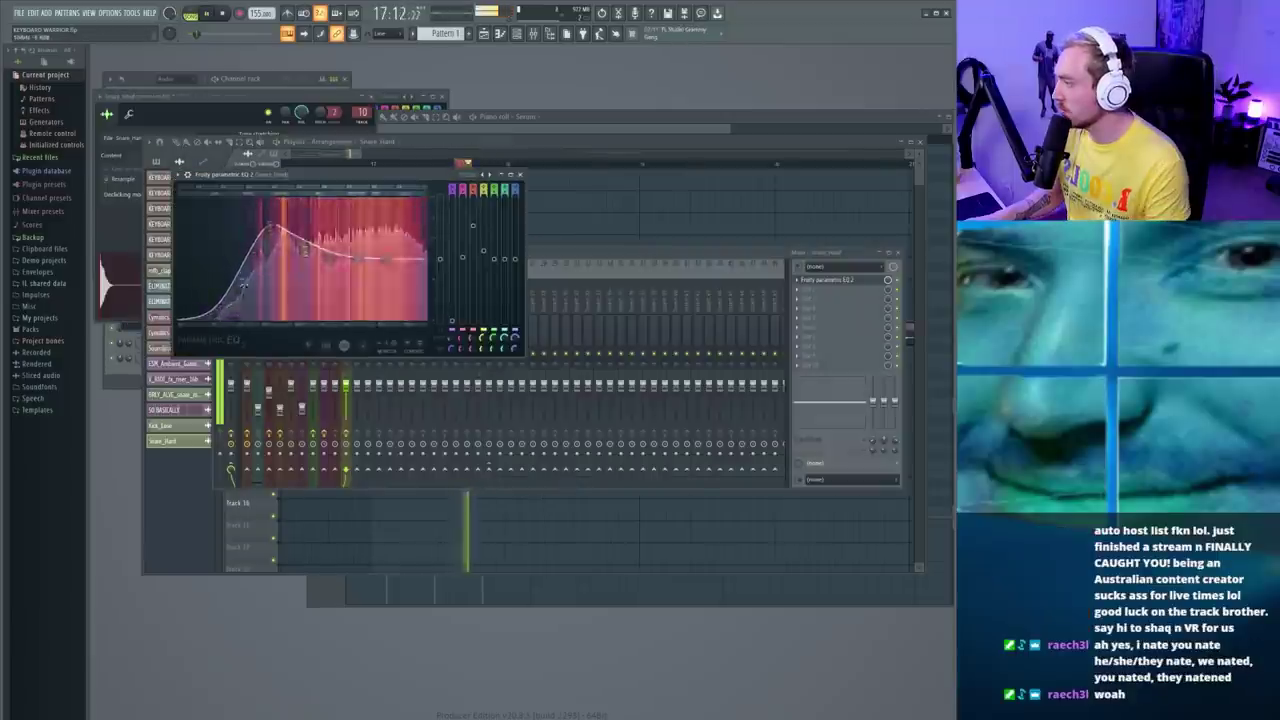
click(900, 284)
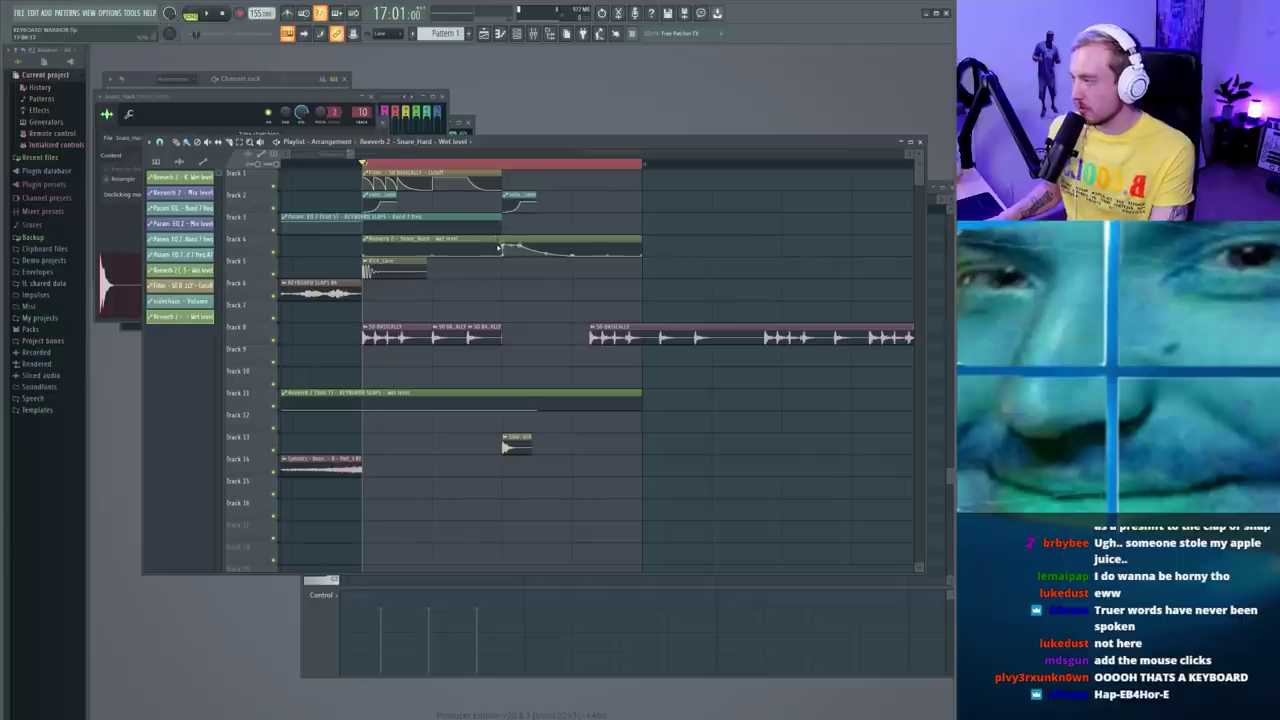
key(space)
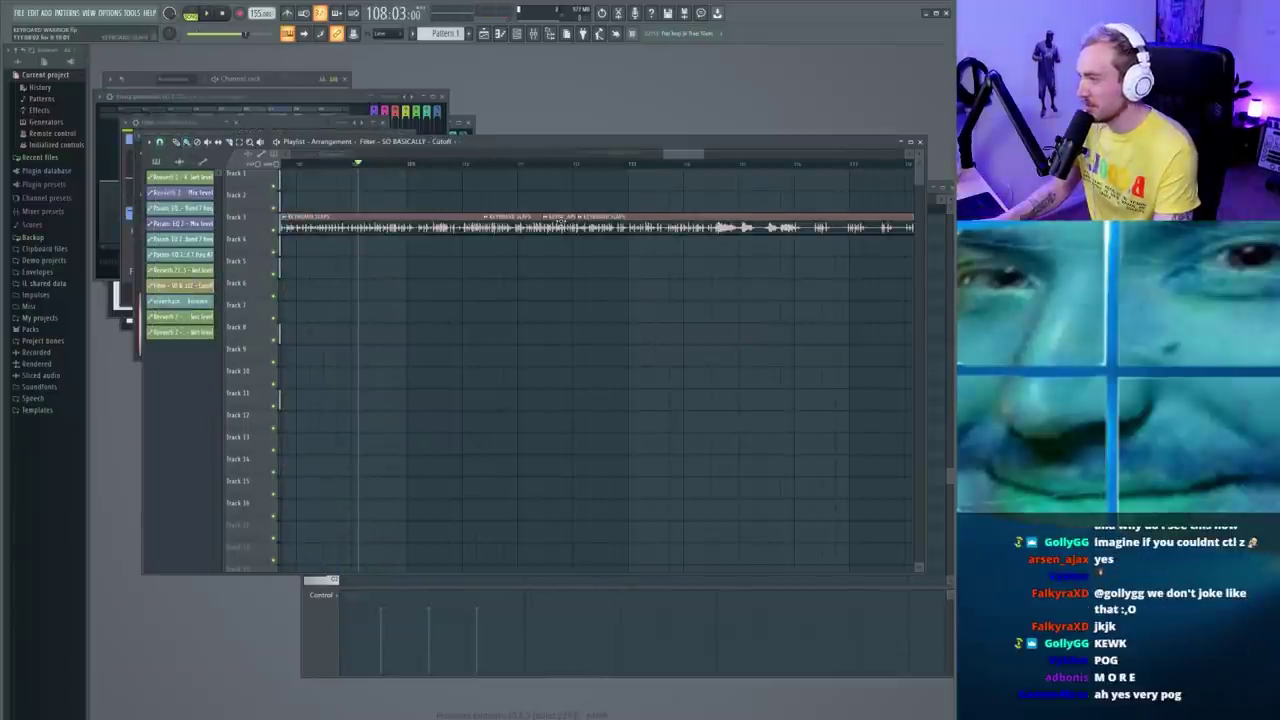
- Pick a slice of the KEYBOARD SLAPS recording on Track 3 and place it on Track 6 as a fill near the end of bar 18
click(562, 220)
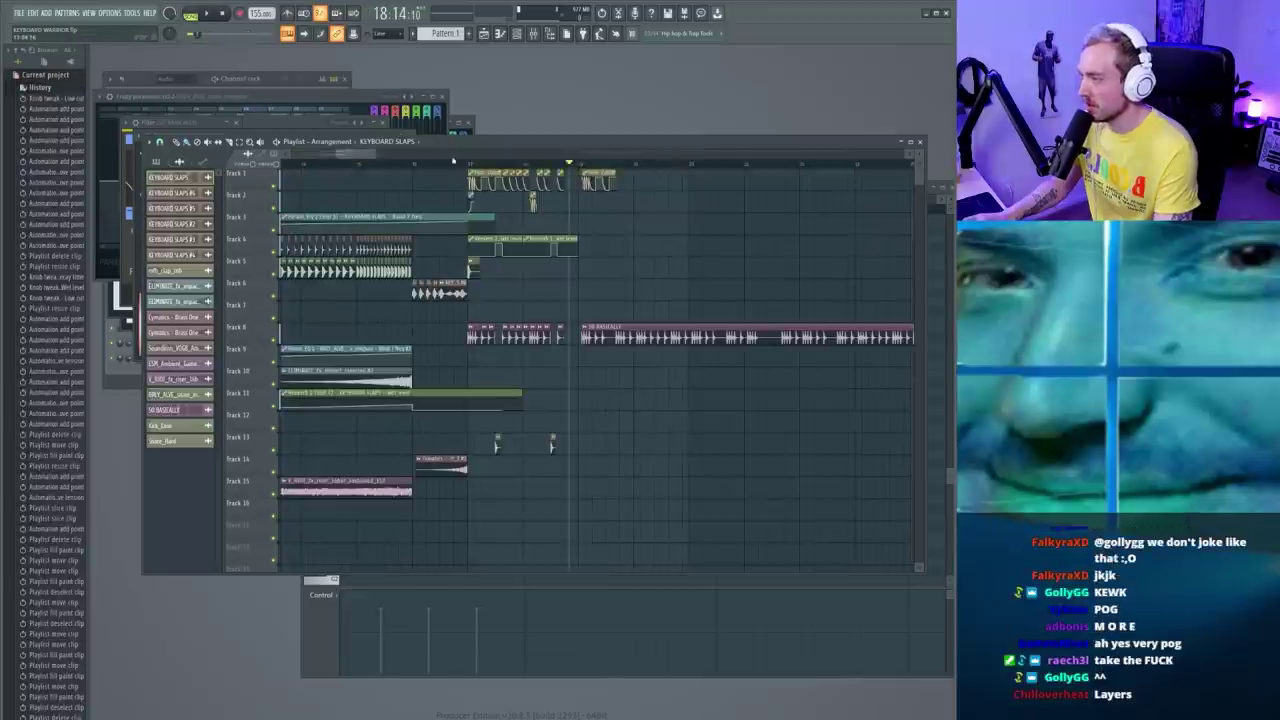
scroll(584, 255, up, 5)
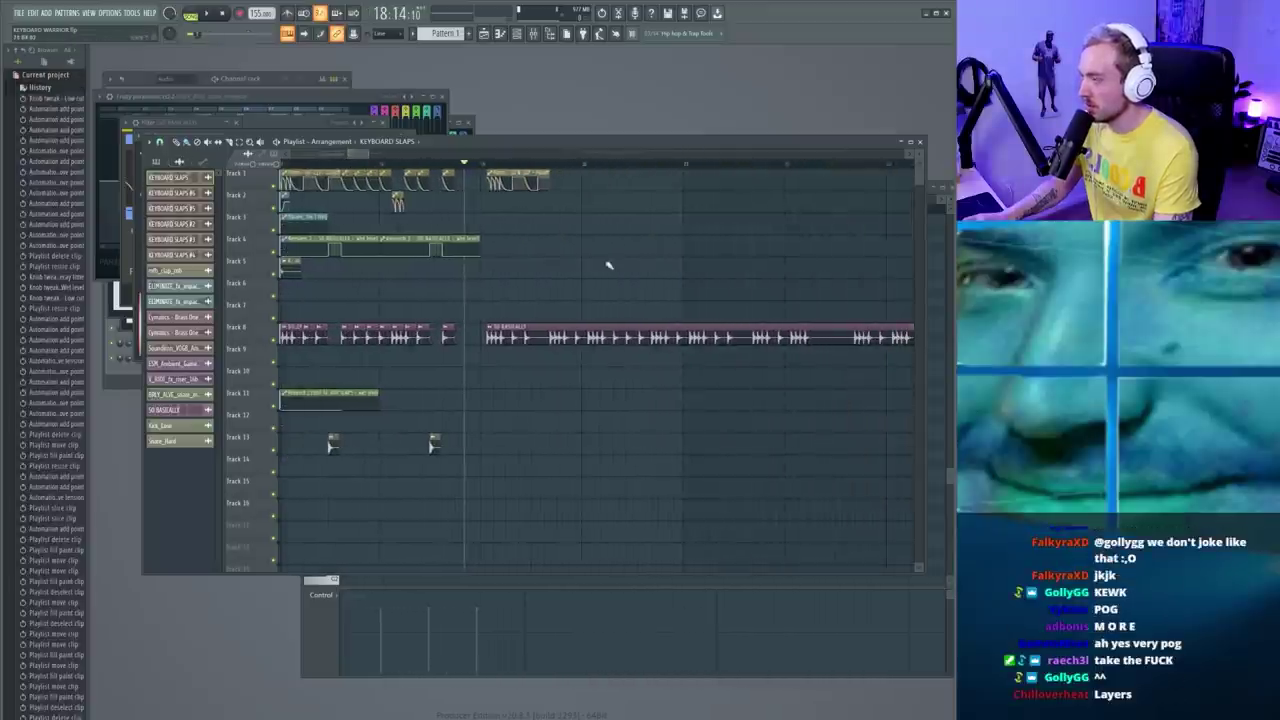
click(448, 289)
key(space)
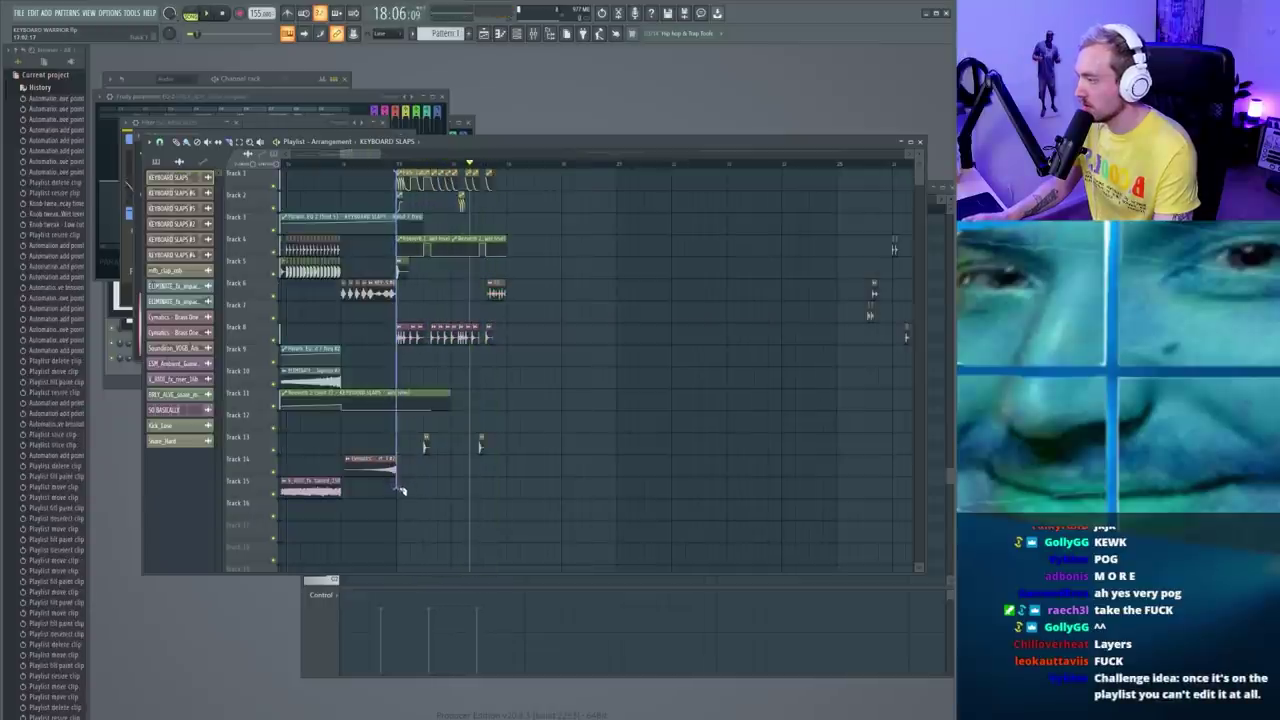
- Slice the clips that cross the start of bar 17
drag(401, 490, 401, 492)
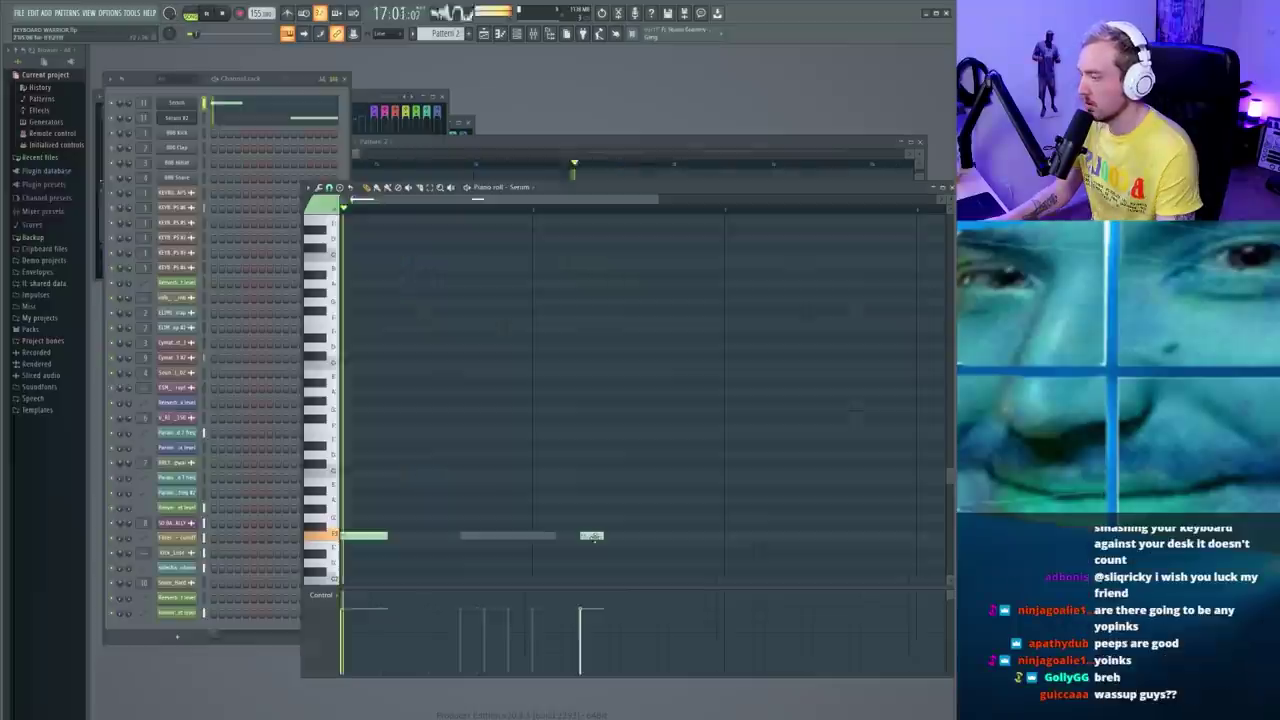
- Extend the run of short same-pitch Serum notes in Pattern 2
drag(591, 536, 663, 532)
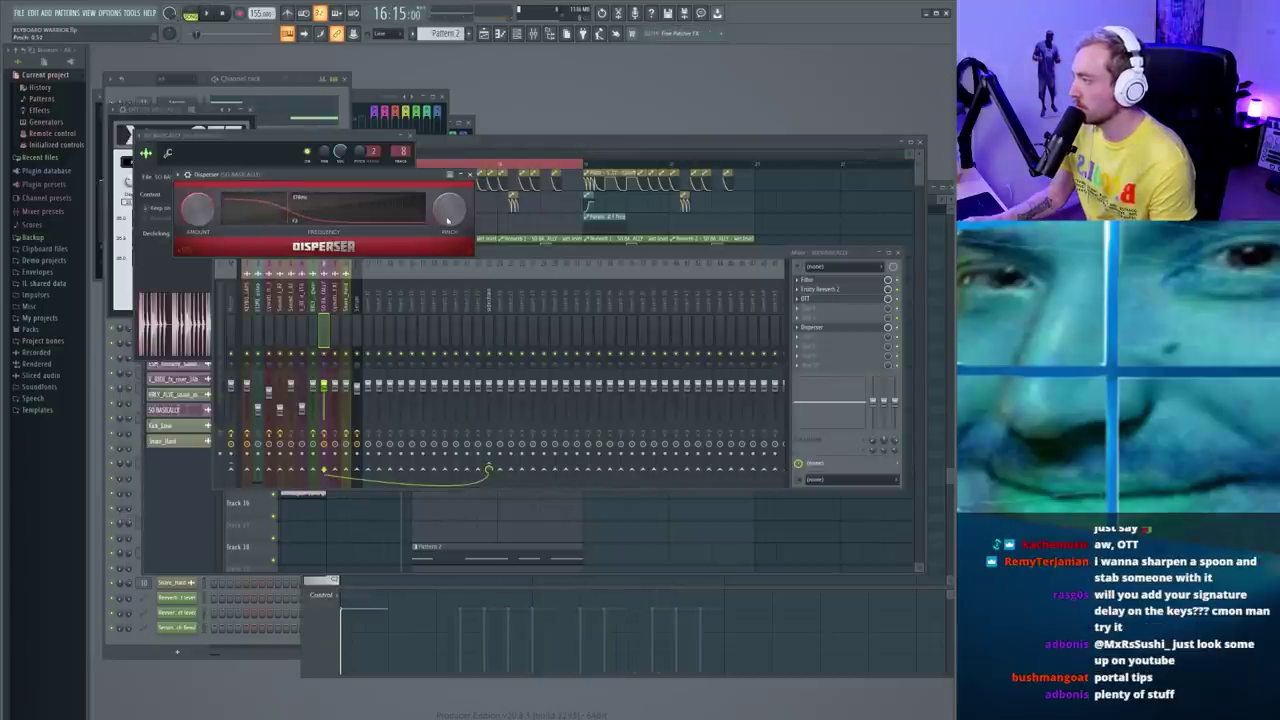
- Audition the SO BASICALLY sound with the Disperser and Formant Filter effects in its mixer chain
key(space)
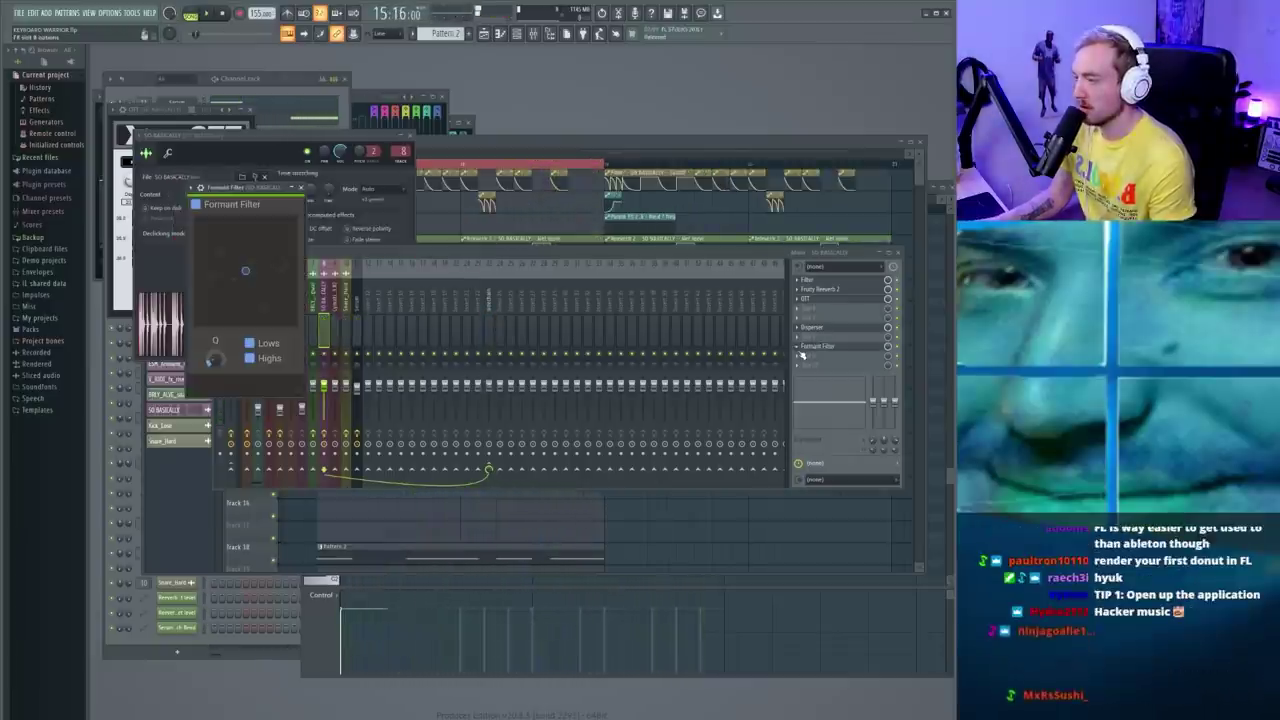
key(space)
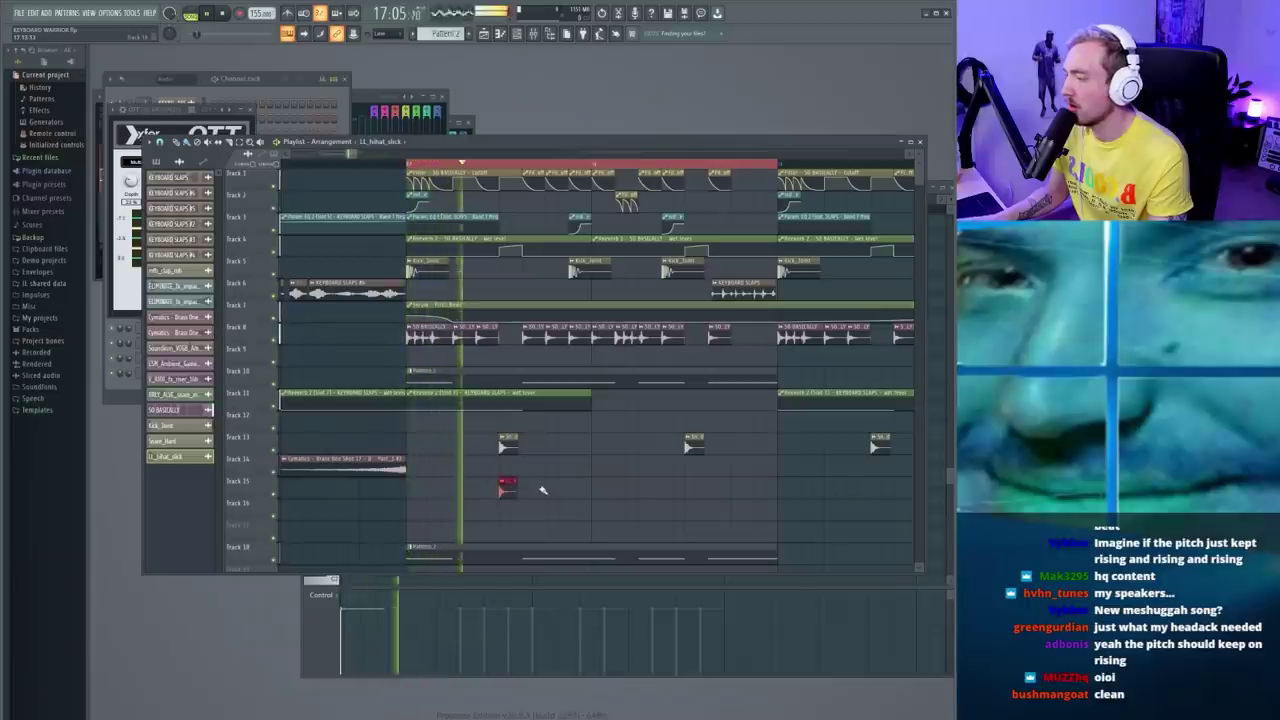
- Repeat the LL_hihat_slick sample on Track 15 on every beat from the end of bar 17 through bar 18
click(556, 488)
click(602, 488)
click(648, 488)
click(694, 488)
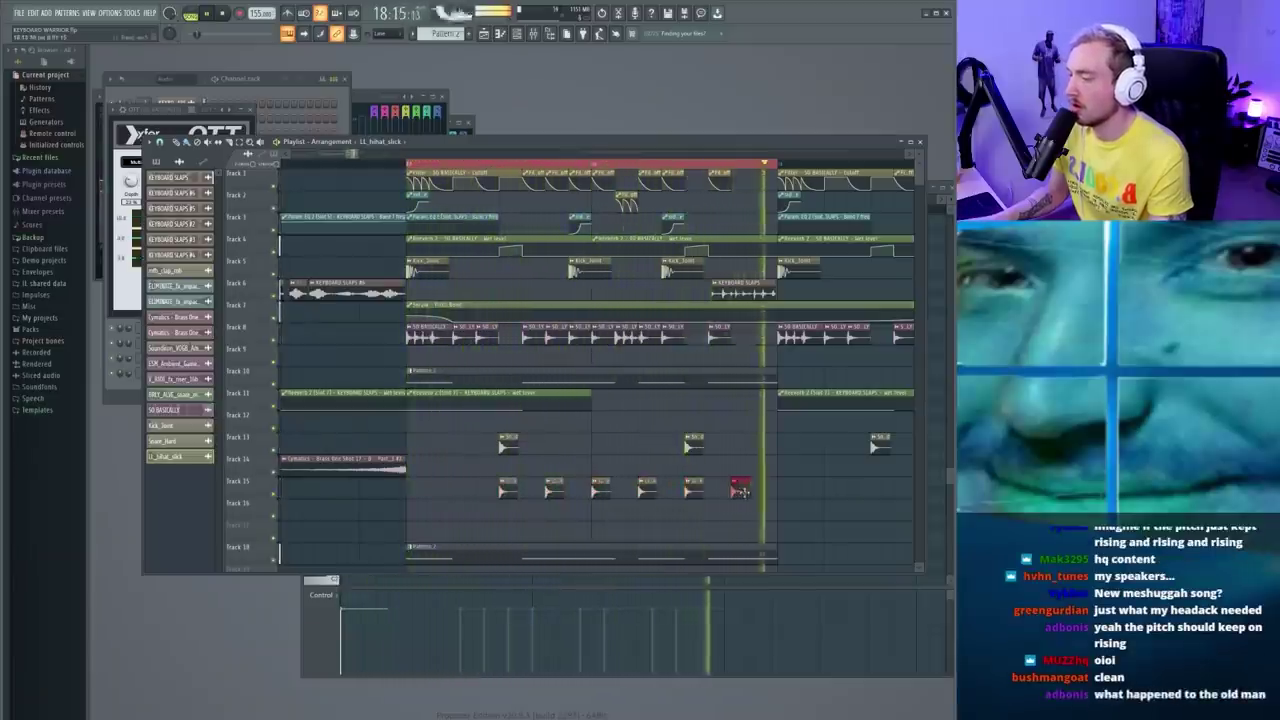